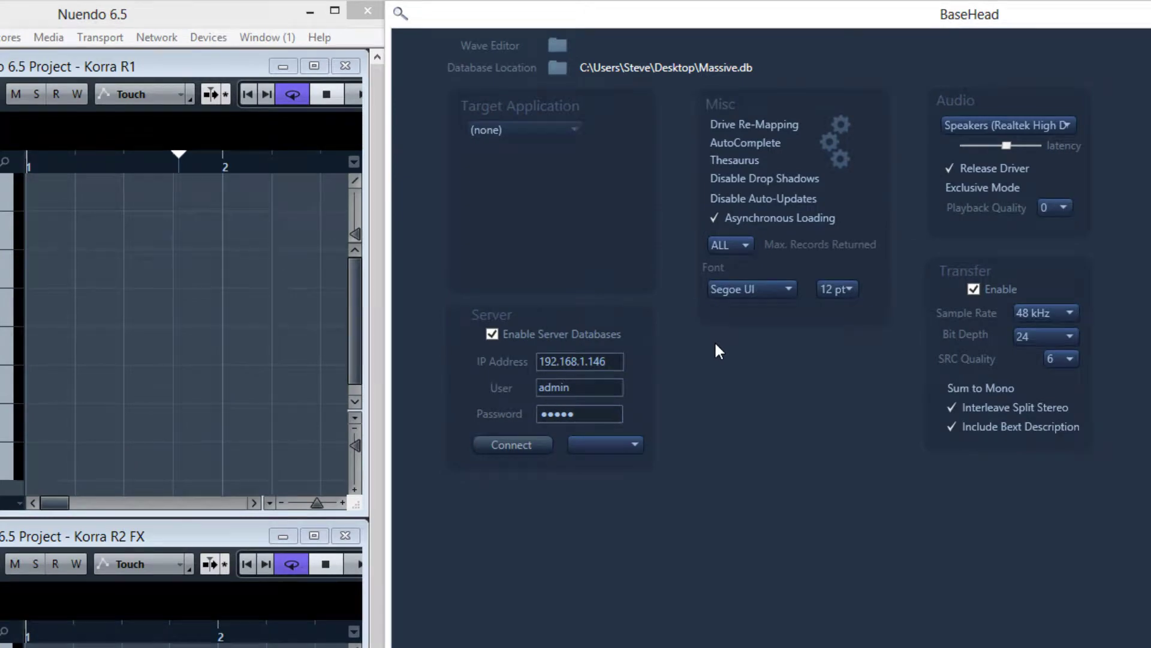
- Set the target application to Nuendo 6.5, and close the SKI Installer without installing
click(559, 131)
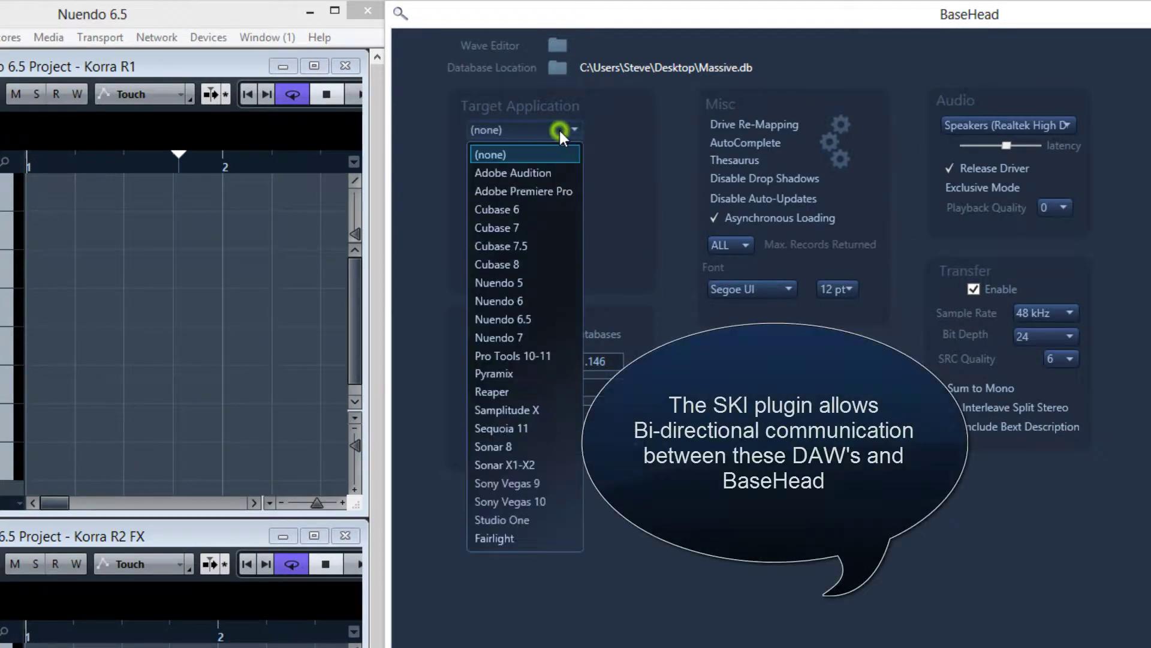
click(516, 319)
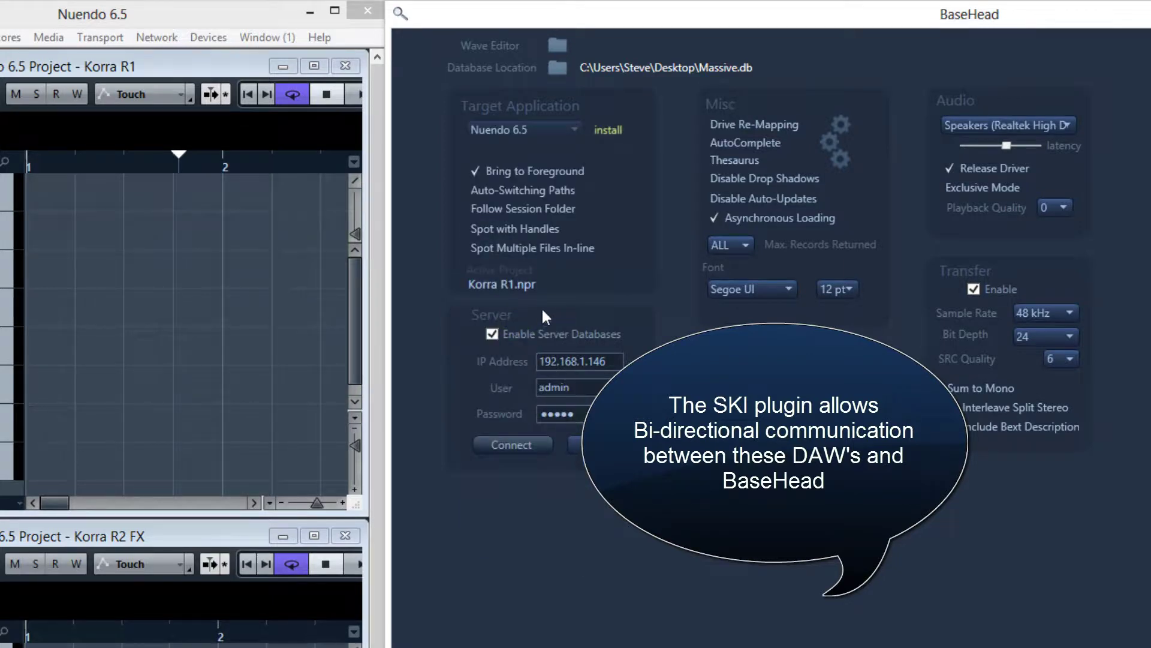
click(608, 130)
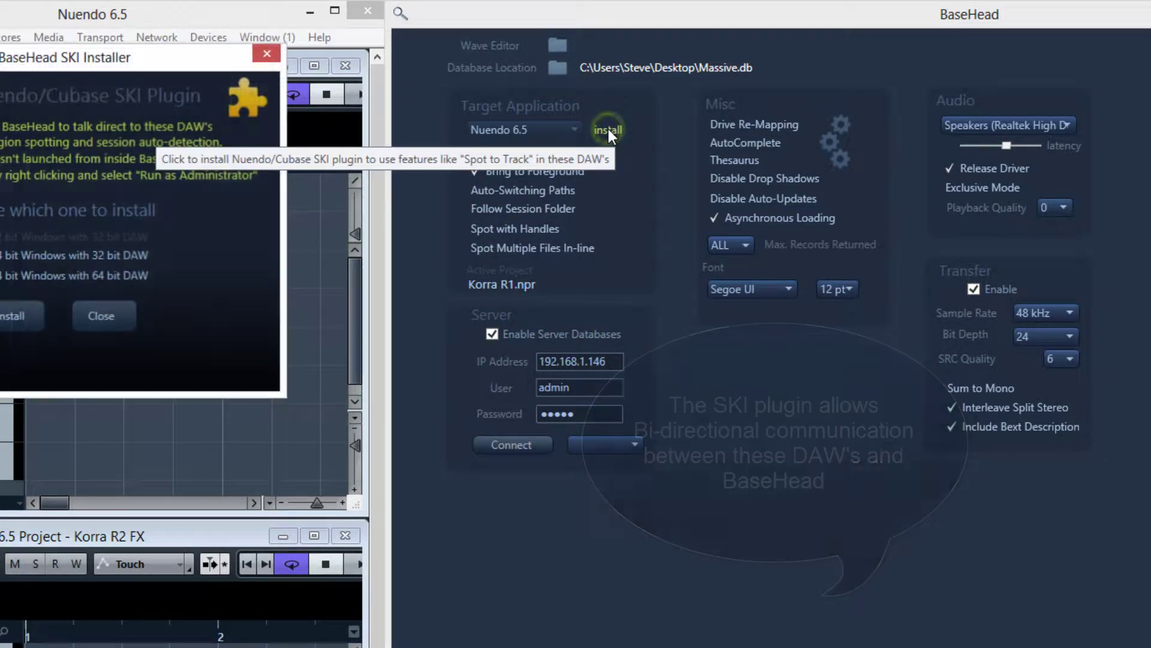
drag(183, 53, 821, 271)
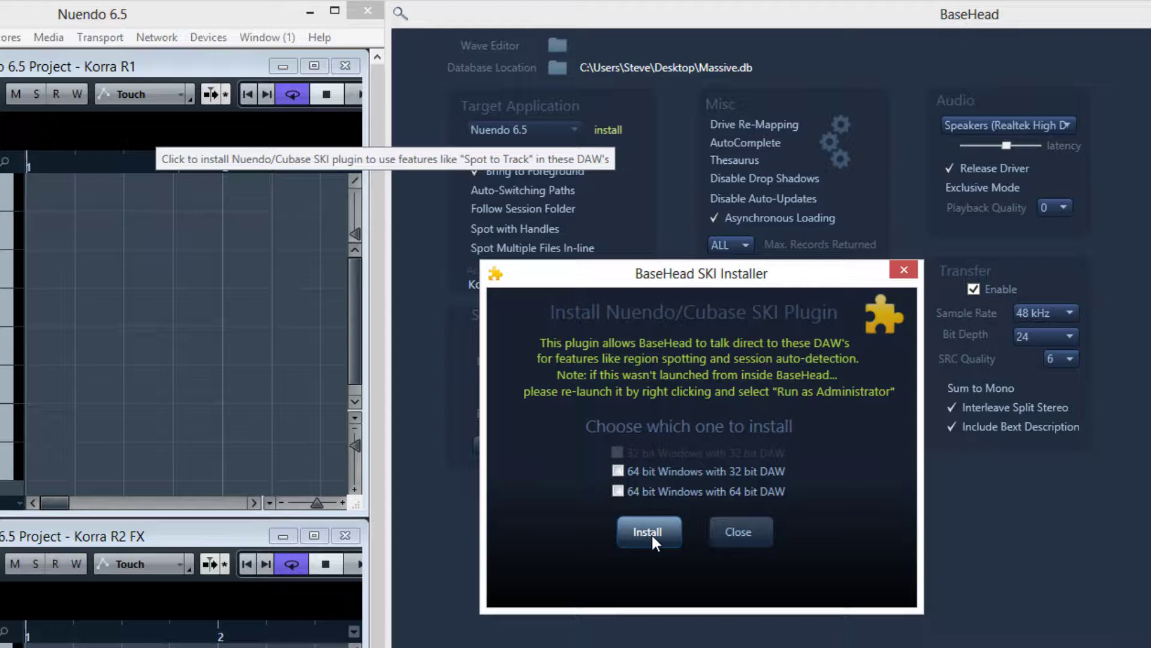
click(898, 270)
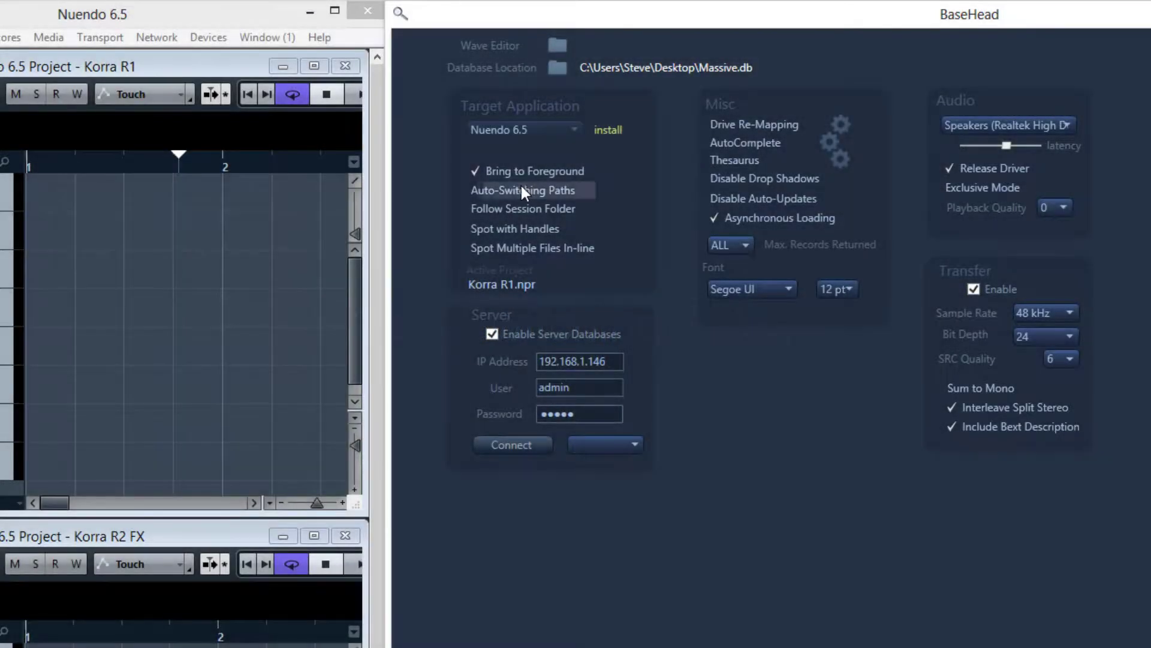
- Enable Auto-Switching Paths and activate Korra R2 FX, then Korra R1 again
click(521, 186)
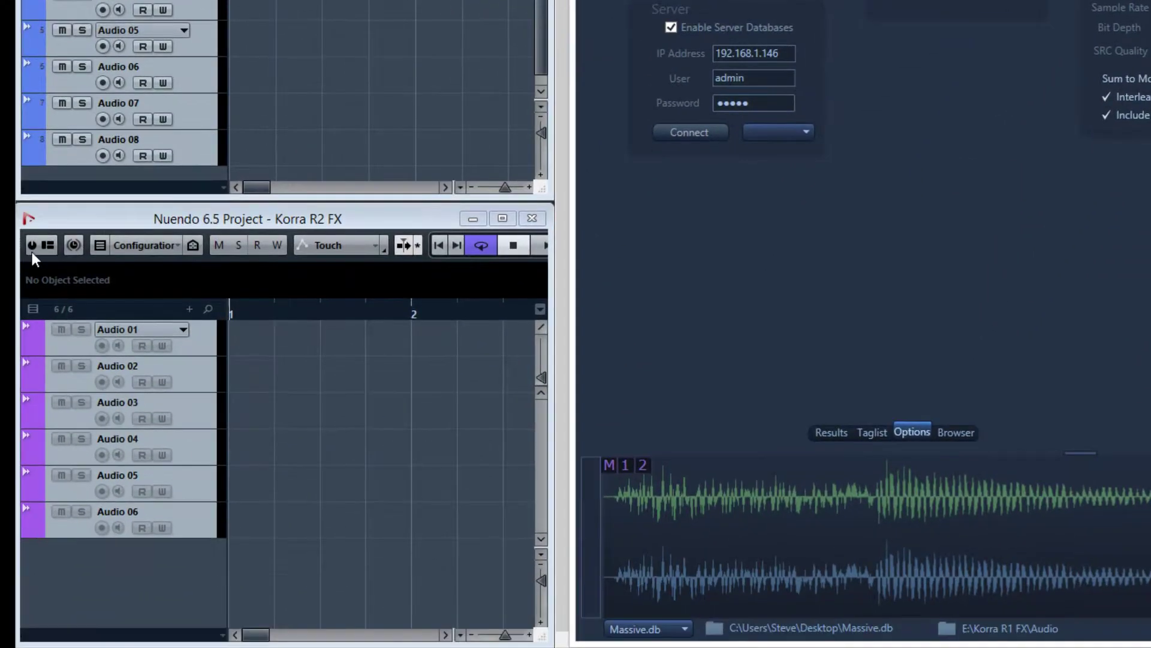
click(31, 246)
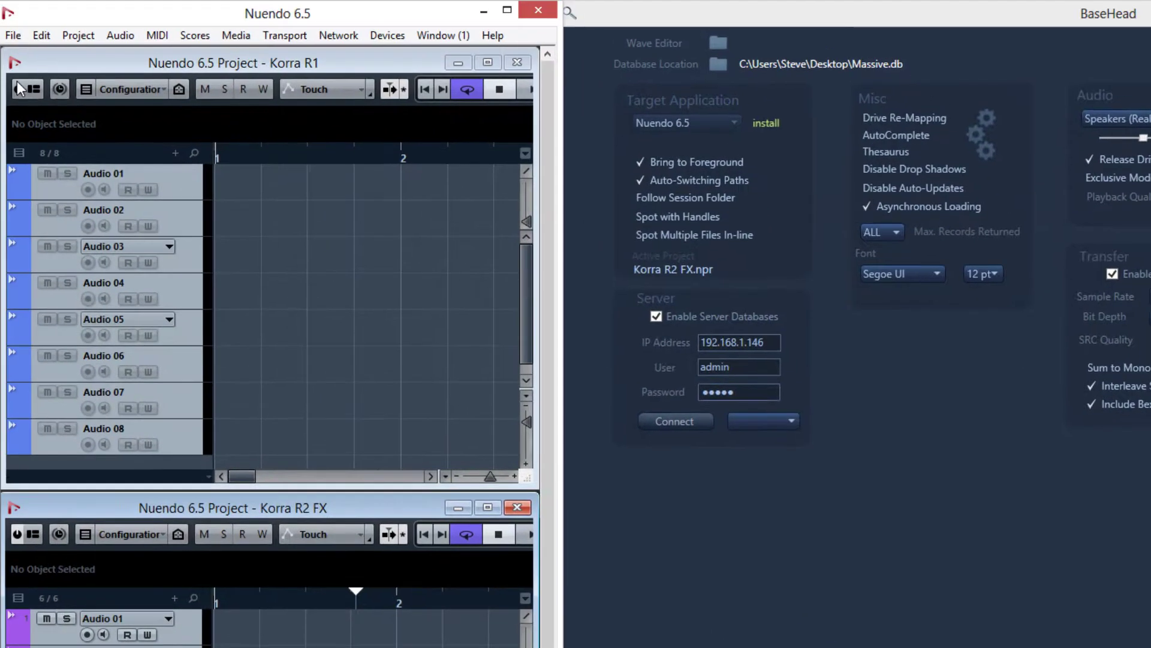
click(18, 88)
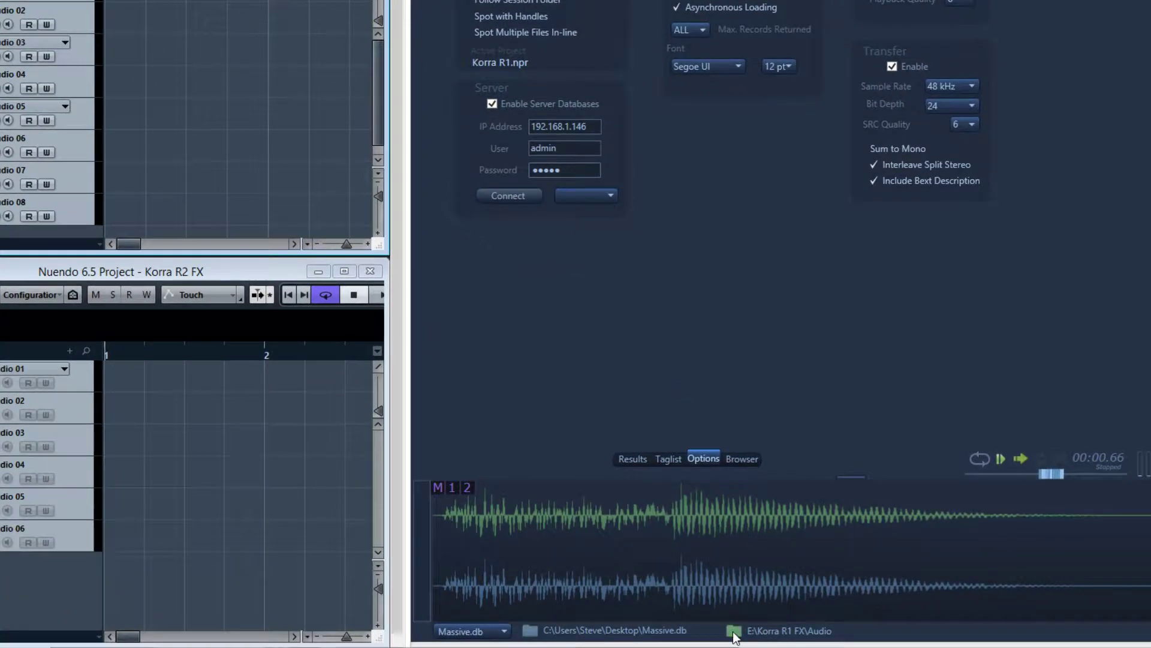
- Set the Korra R1 transfer path to the FX New folder
click(733, 630)
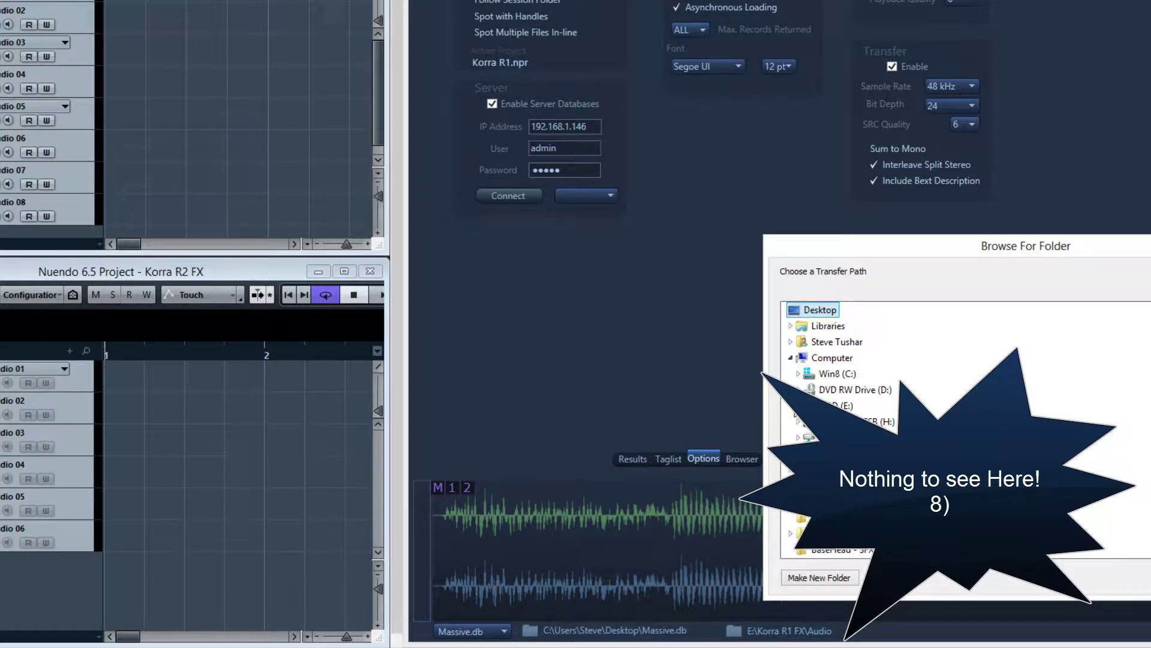
scroll(888, 418, down, 4)
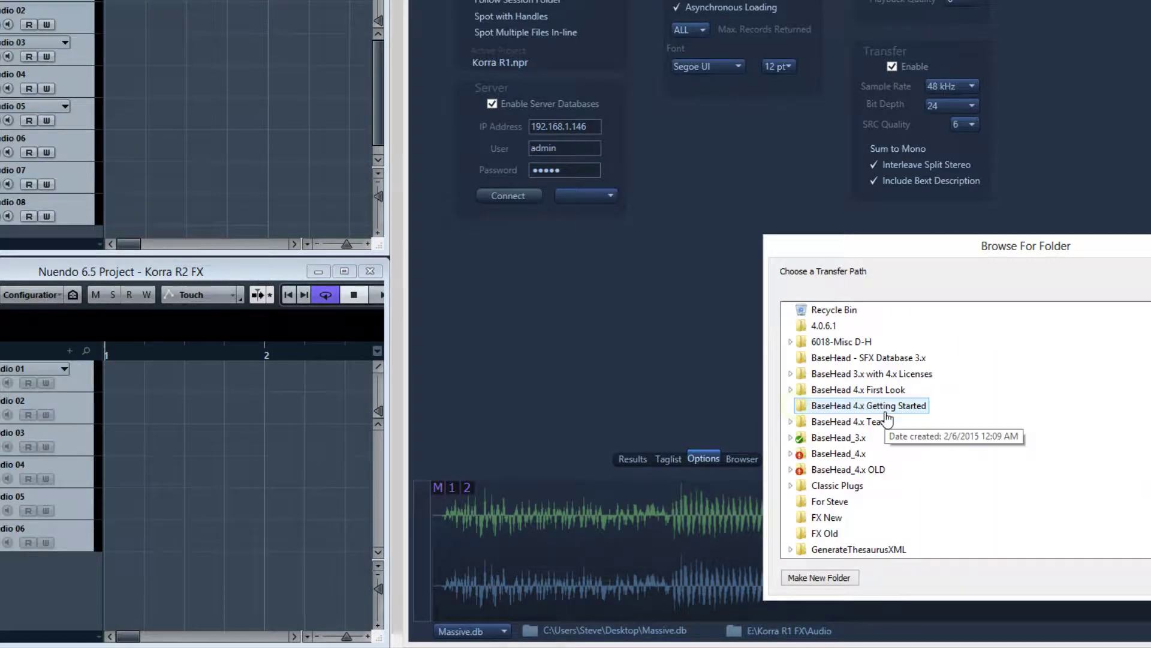
click(821, 517)
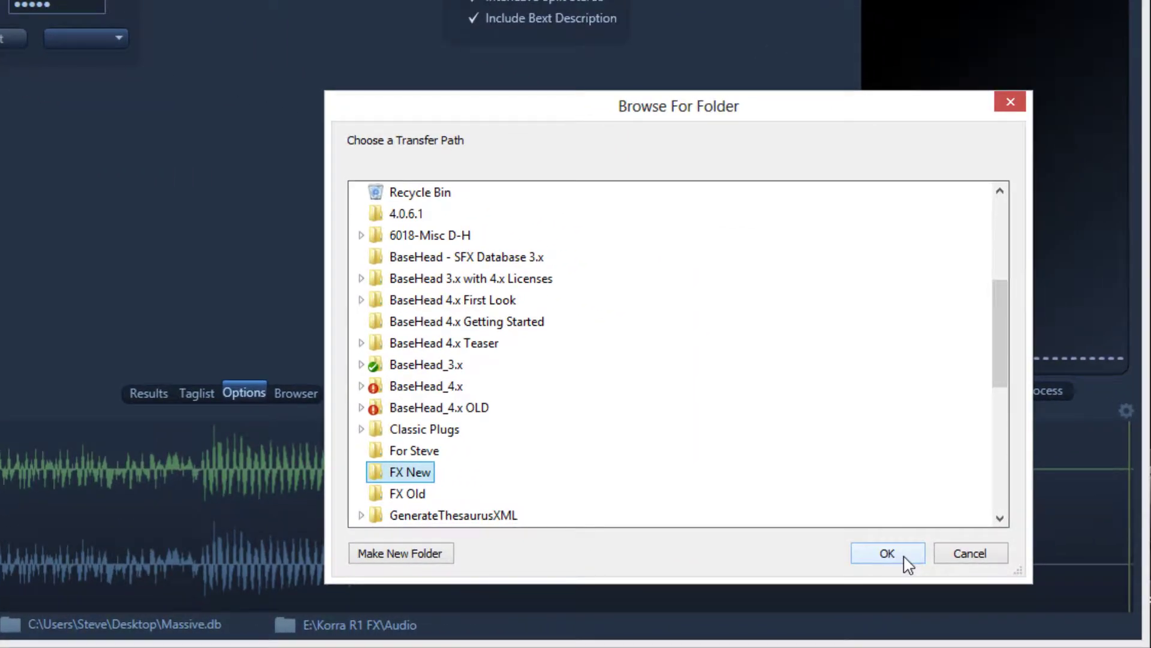
click(905, 557)
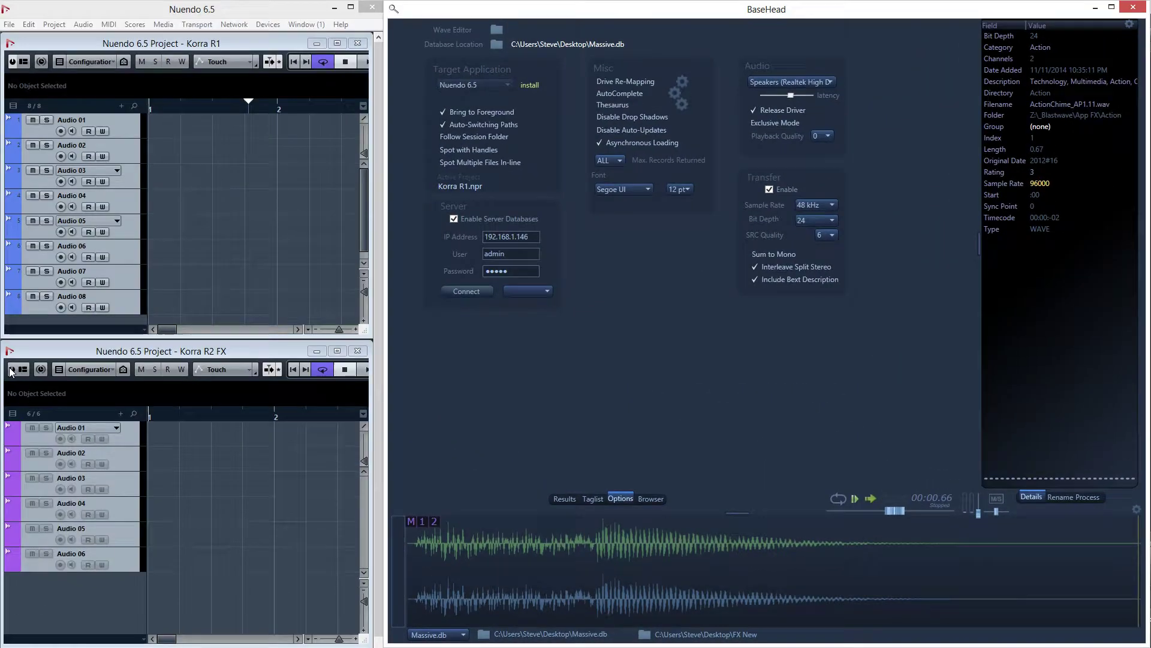
- Activate Korra R2 FX and set its transfer path to the FX Old folder
click(11, 368)
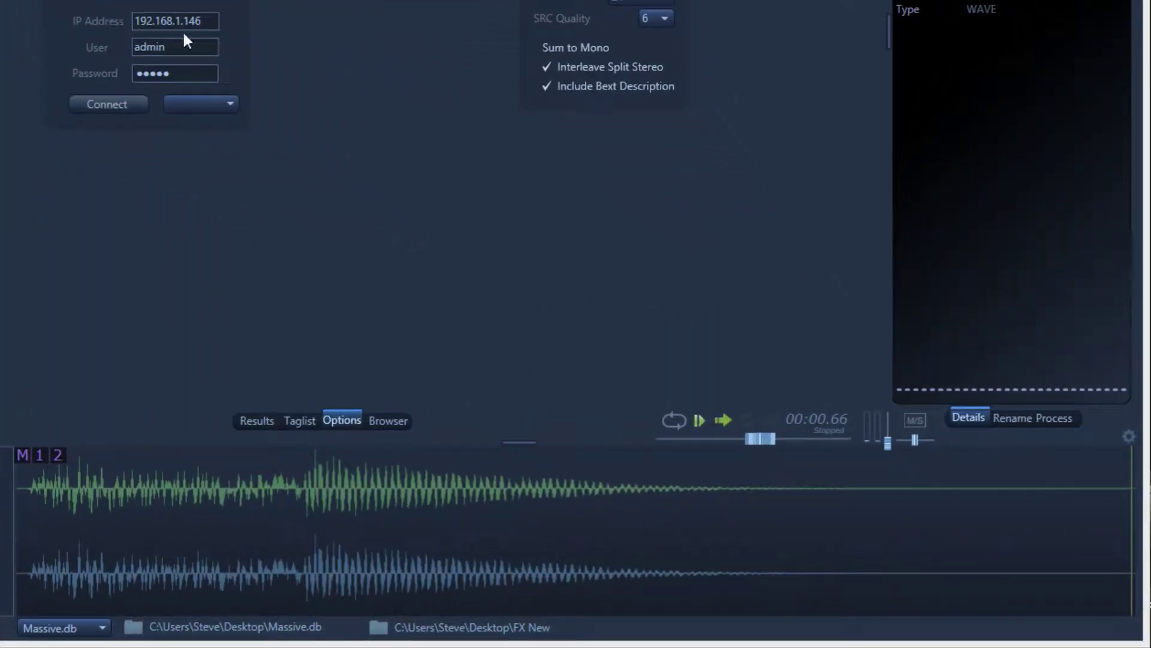
click(376, 628)
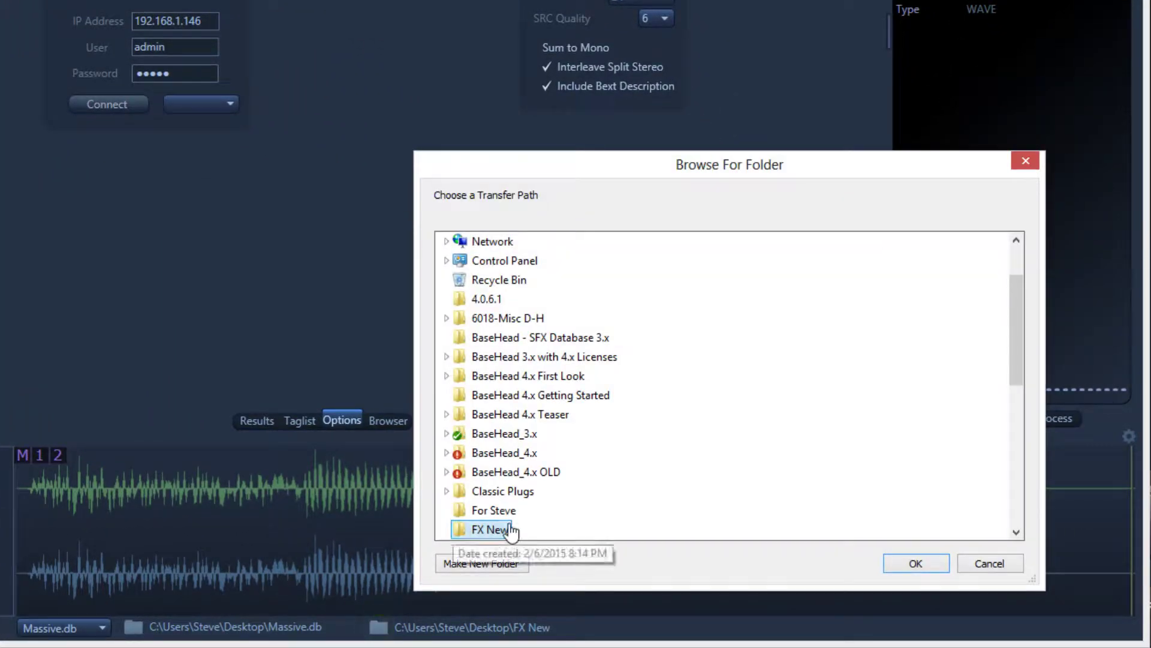
scroll(556, 527, down, 2)
click(492, 433)
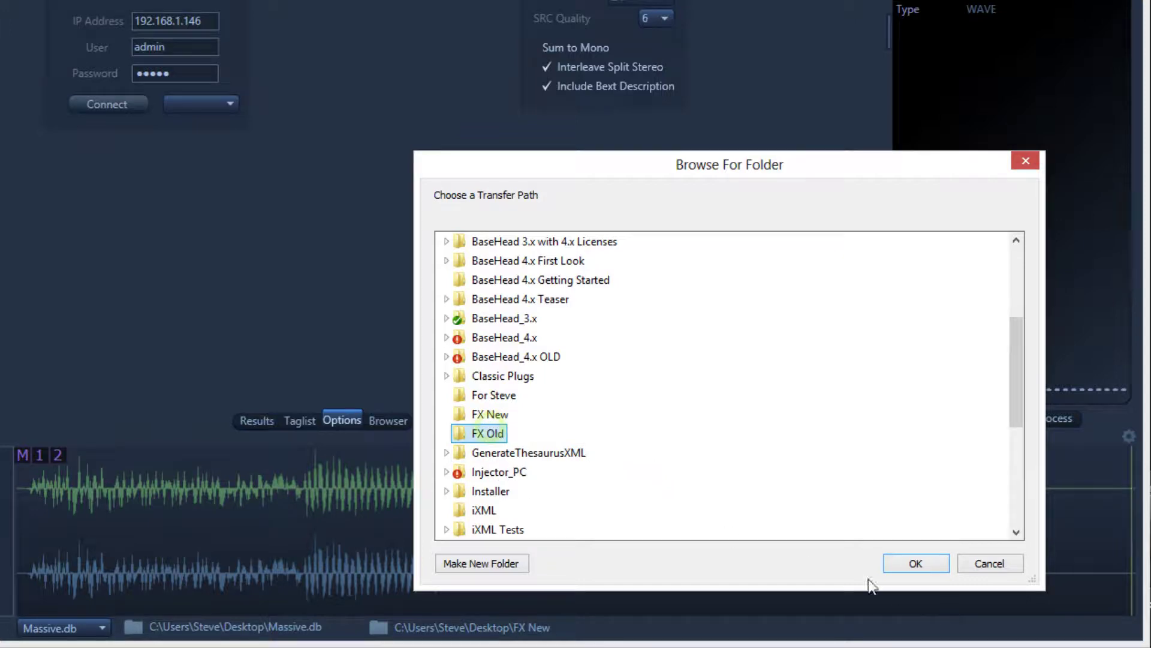
click(915, 563)
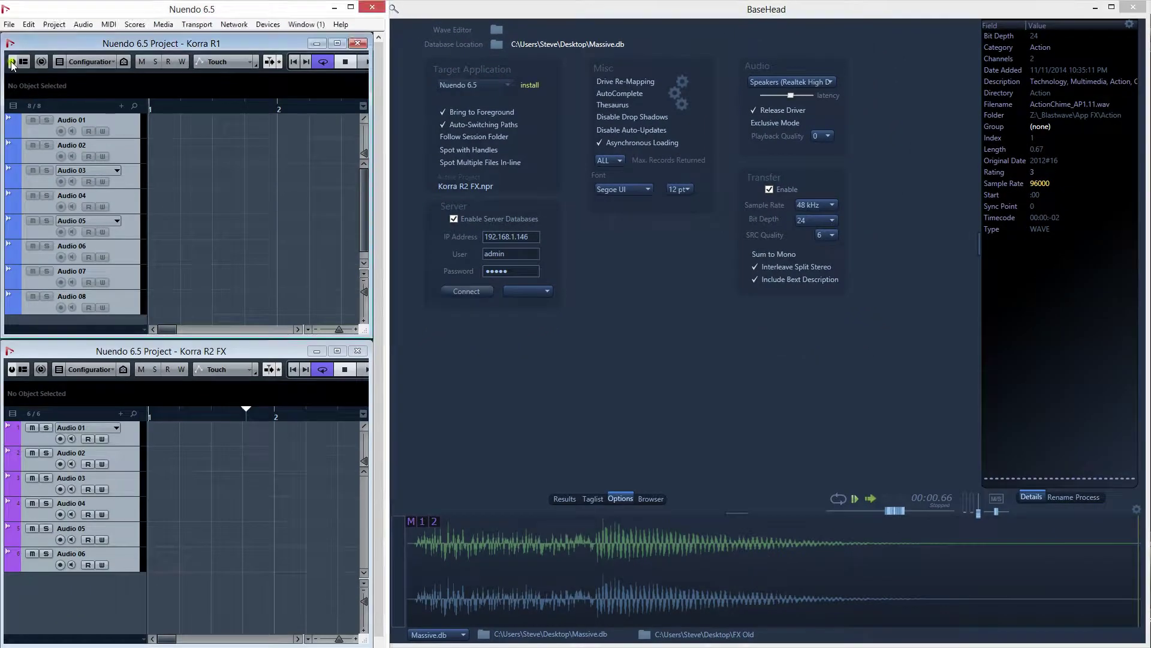
click(12, 62)
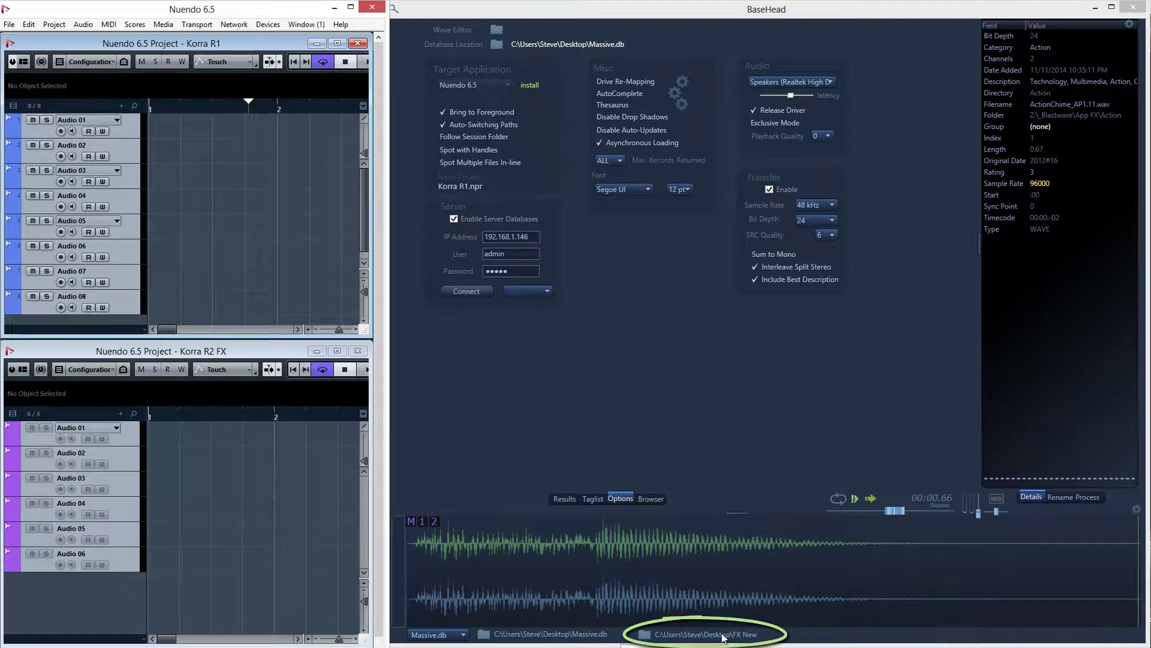
click(12, 369)
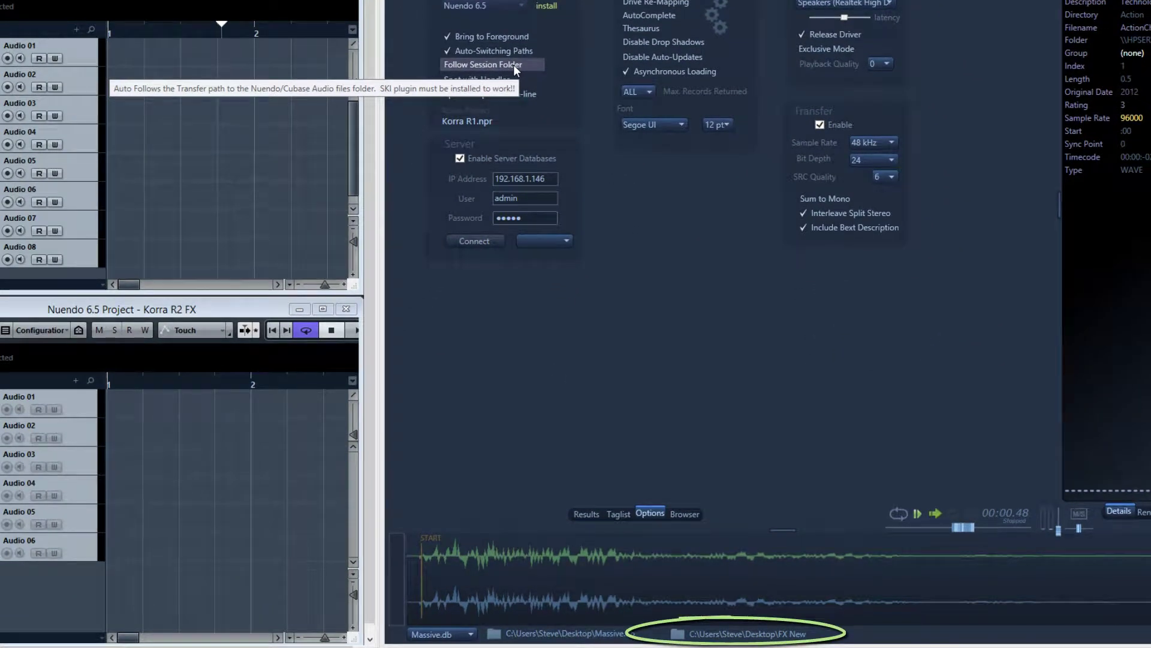
- Enable Follow Session Folder and activate Korra R2 FX so the path becomes E:\Korra R2 FX\Audio
click(513, 65)
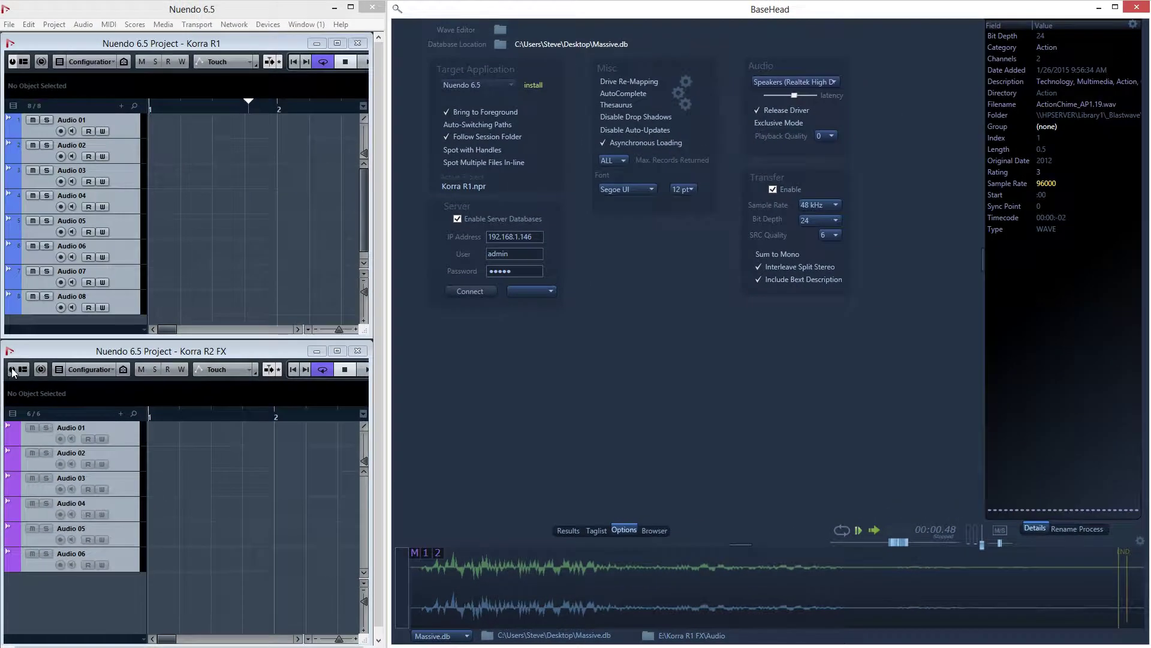
click(12, 370)
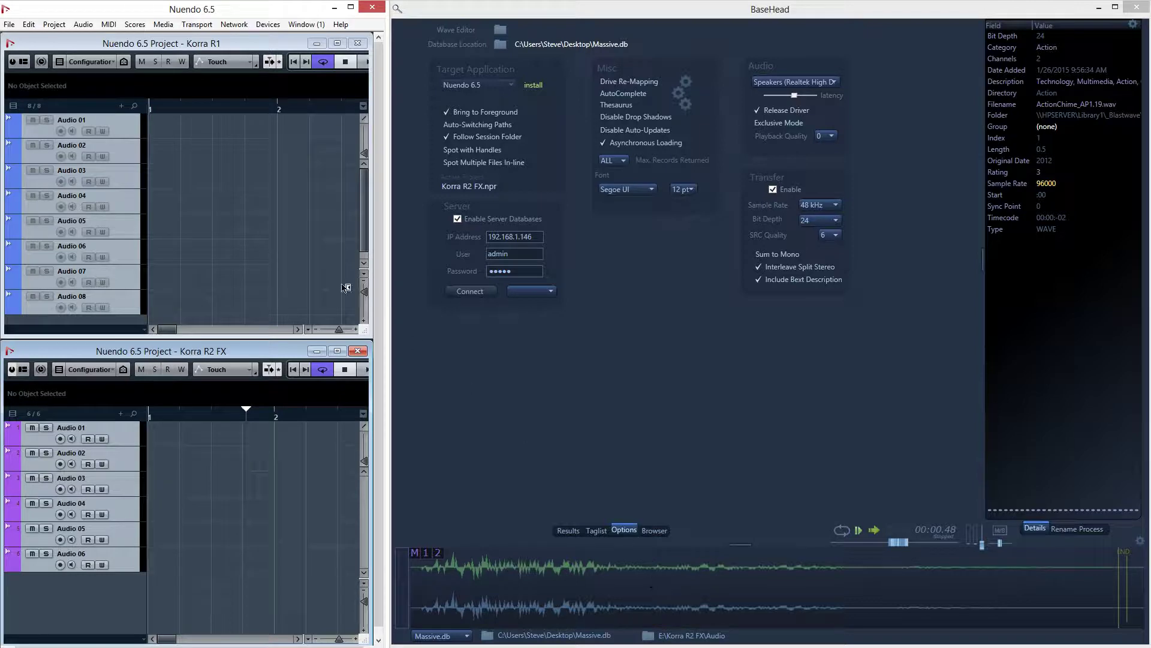
- Create a new Nuendo project with Test as its project folder
click(8, 24)
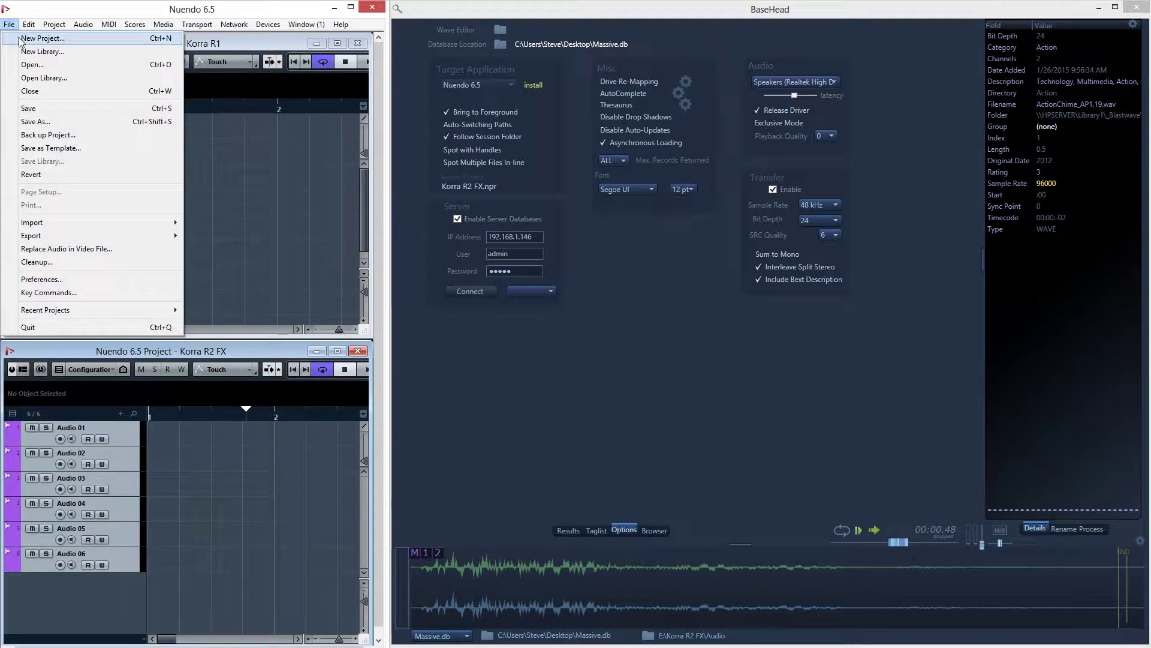
click(20, 38)
click(183, 327)
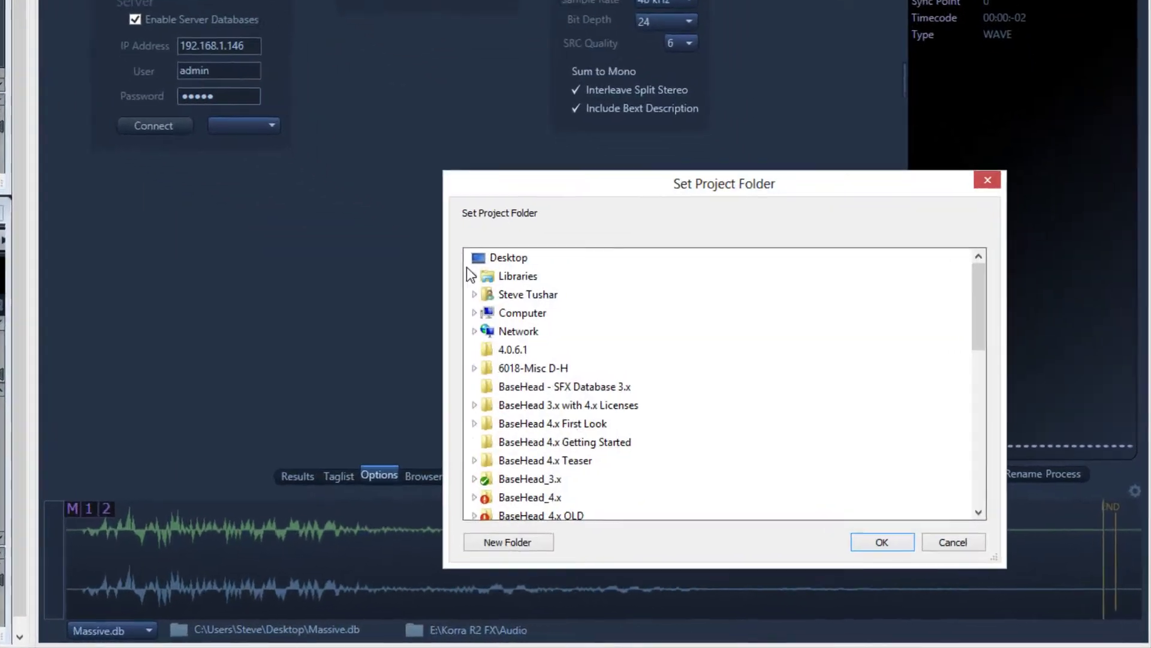
scroll(559, 451, down, 10)
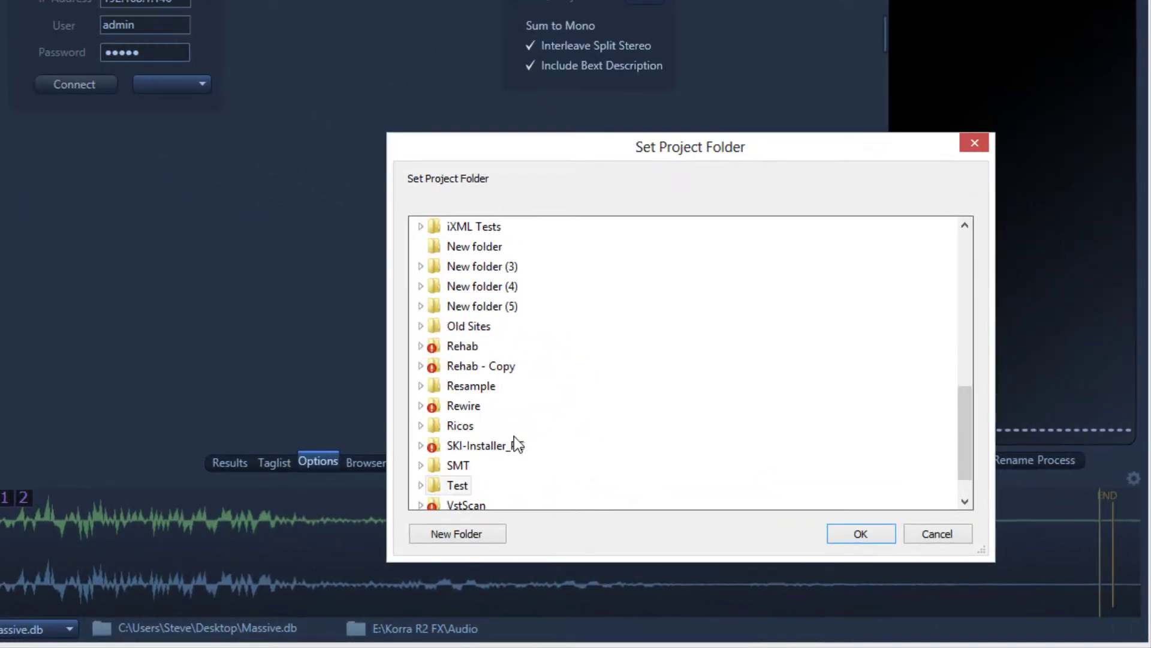
click(861, 533)
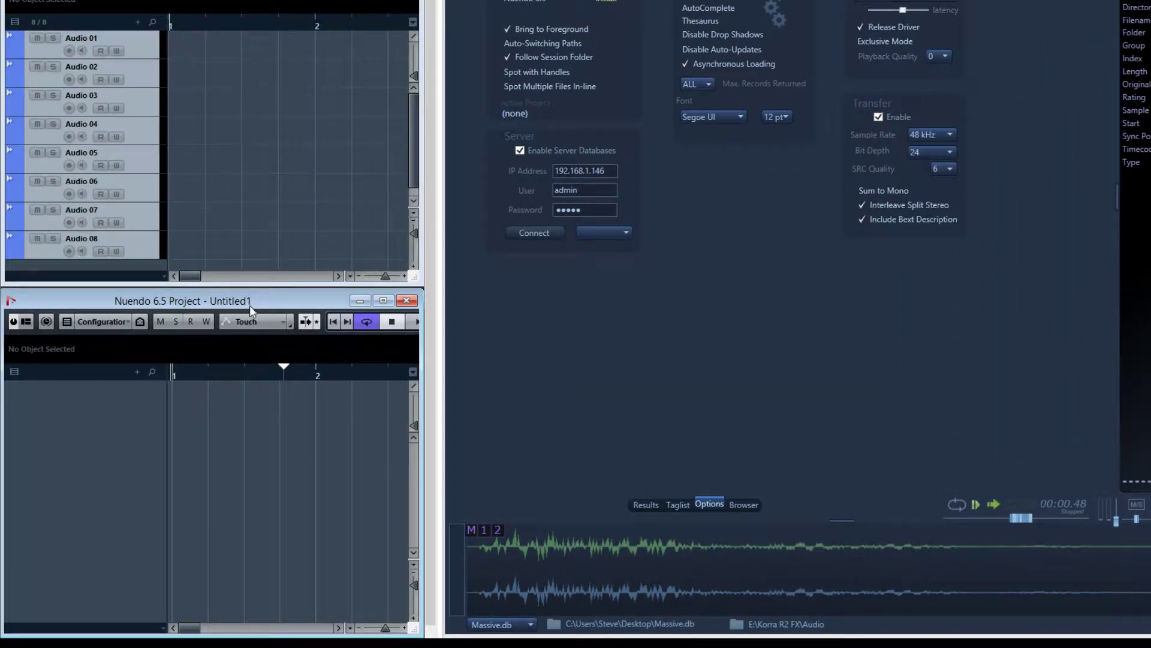
- Save the new project as 'blah blah'
key(ctrl+s)
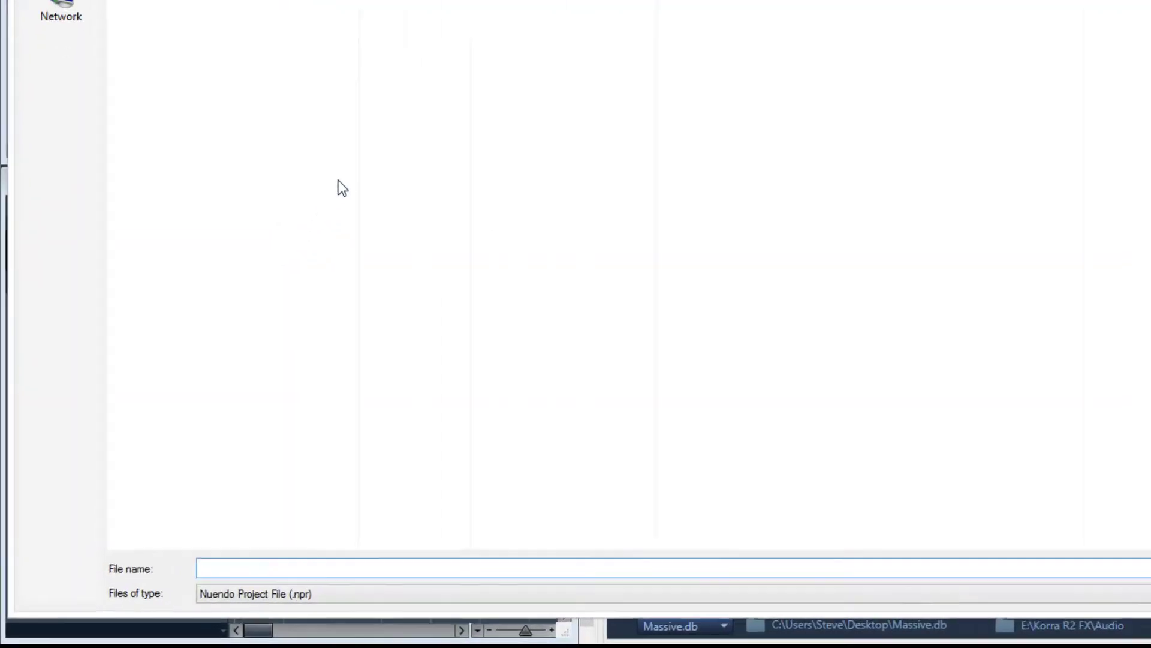
text(bla)
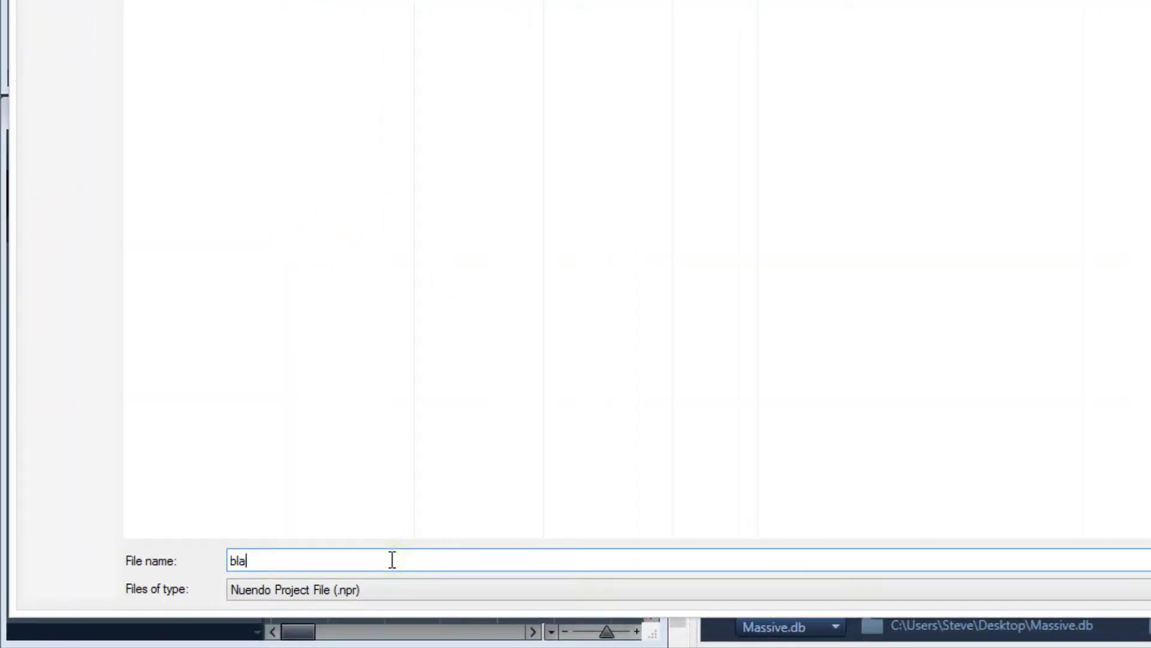
text(h blah)
key(Return)
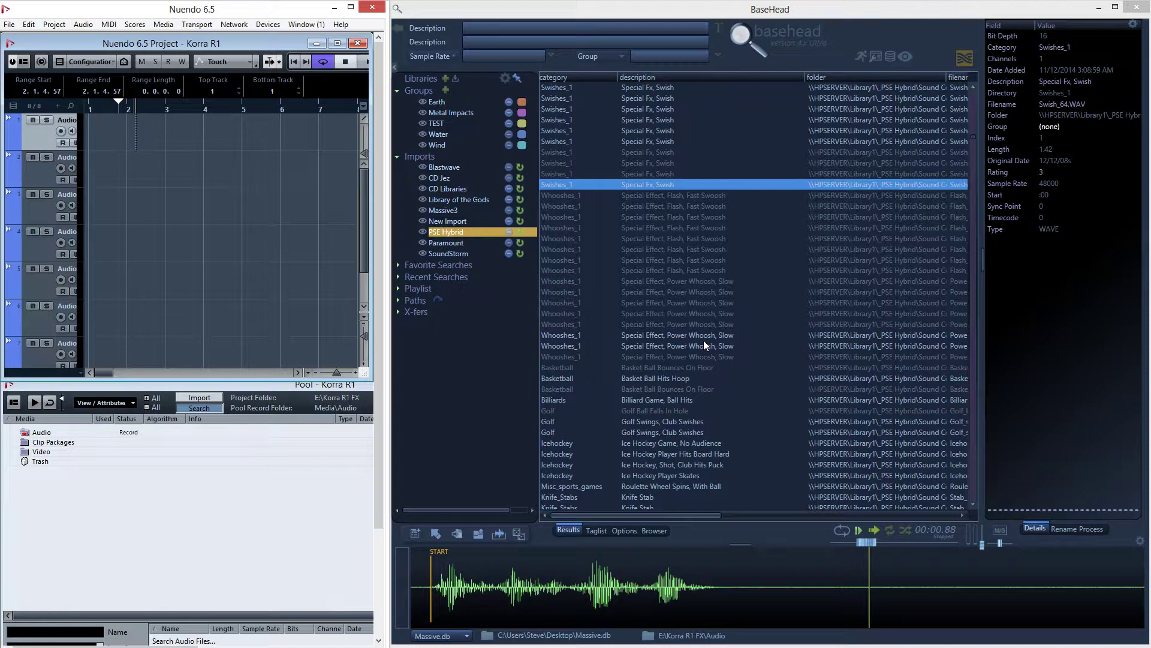
- Spot Swish_52 and Flash_FX_08 one by one, then eight Powerwoosh files together, into the Pool
click(631, 119)
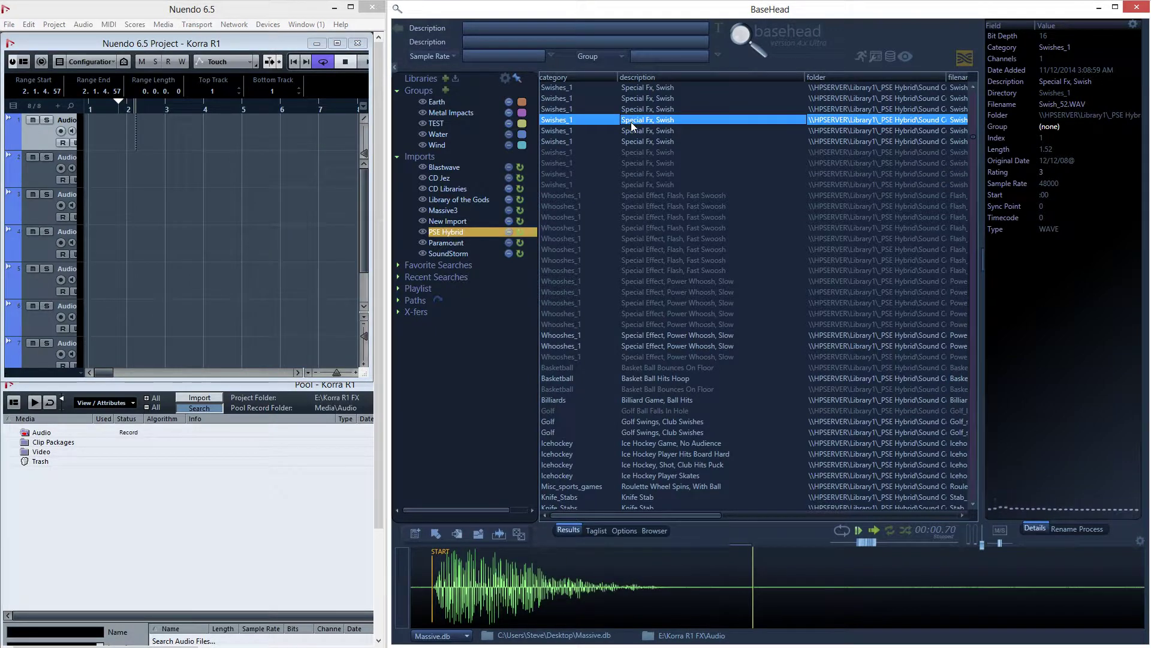
key(x)
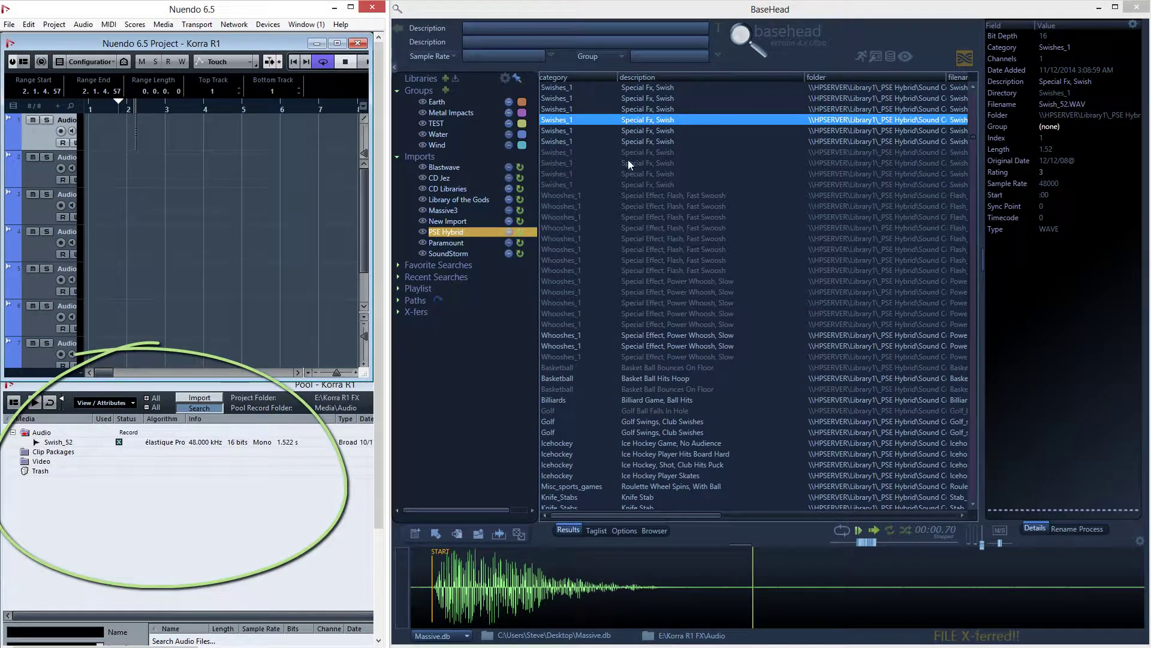
click(630, 228)
key(x)
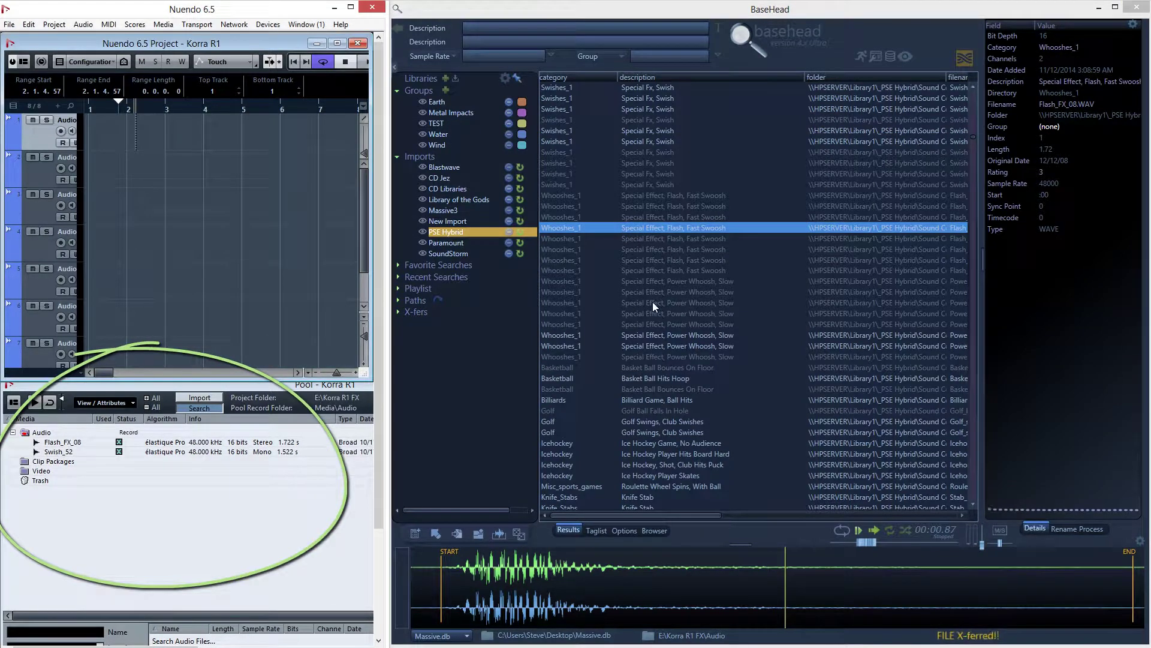
click(658, 281)
shift+click(659, 357)
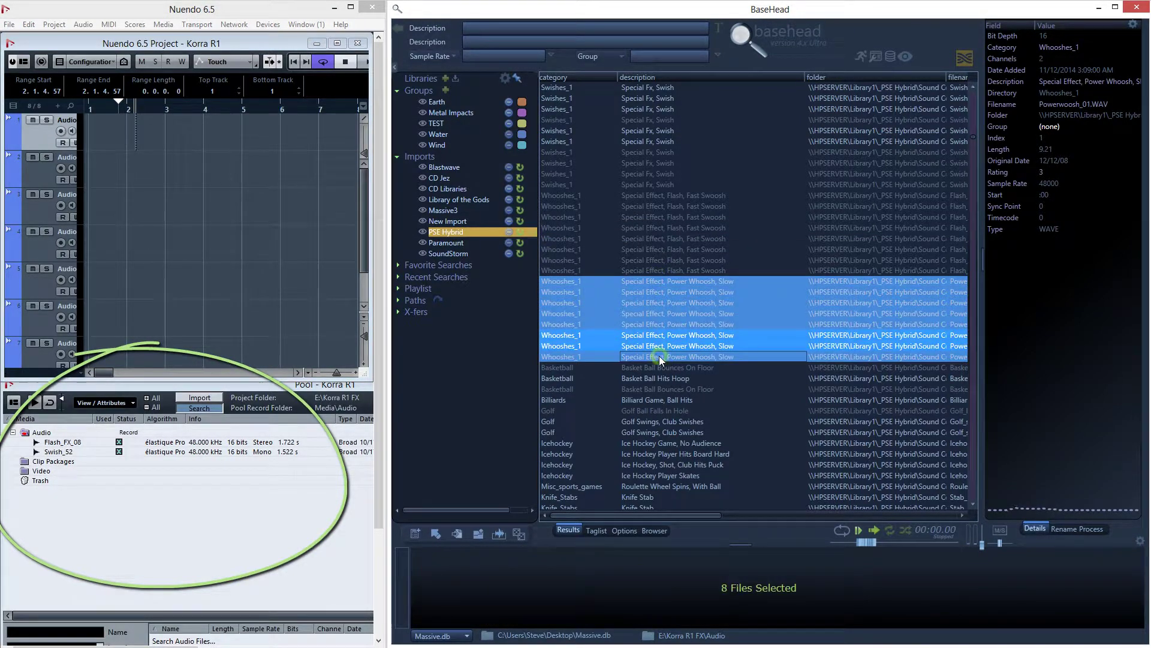
key(x)
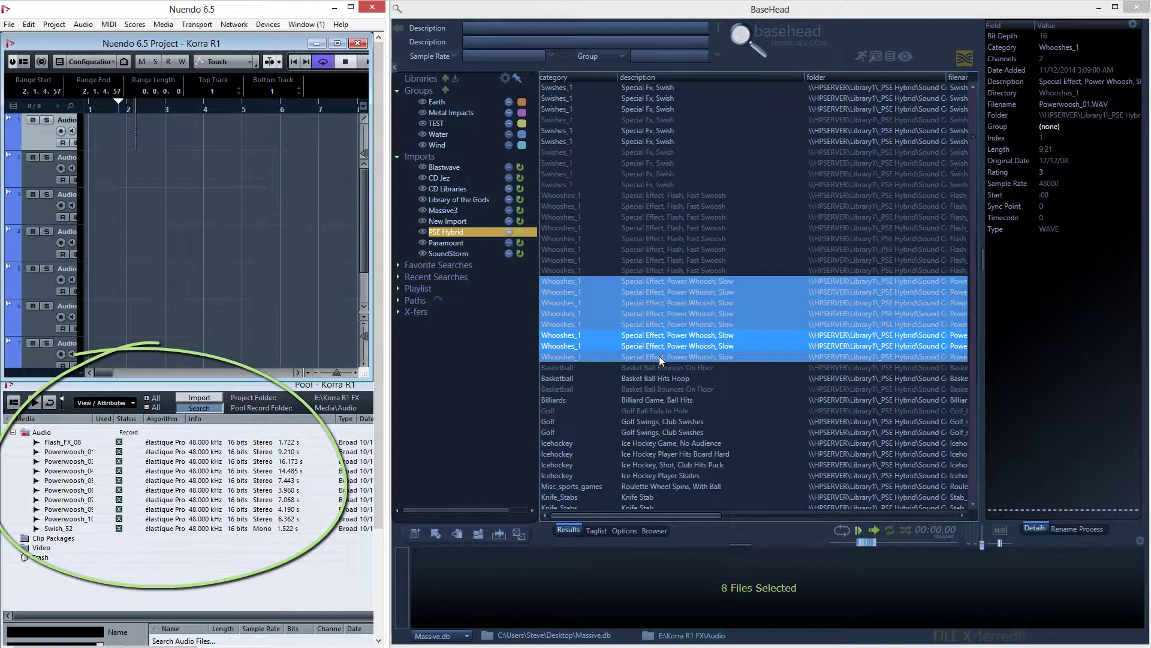
- Spot the Basket Ball Hits Hoop sound onto track 2
click(146, 175)
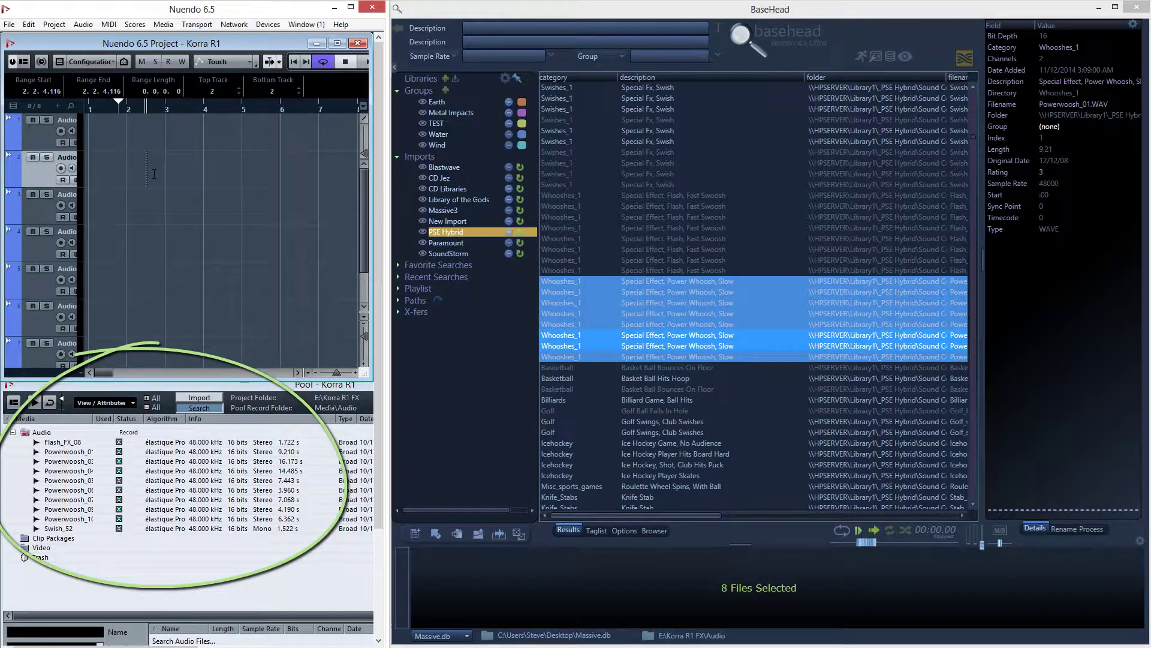
click(680, 382)
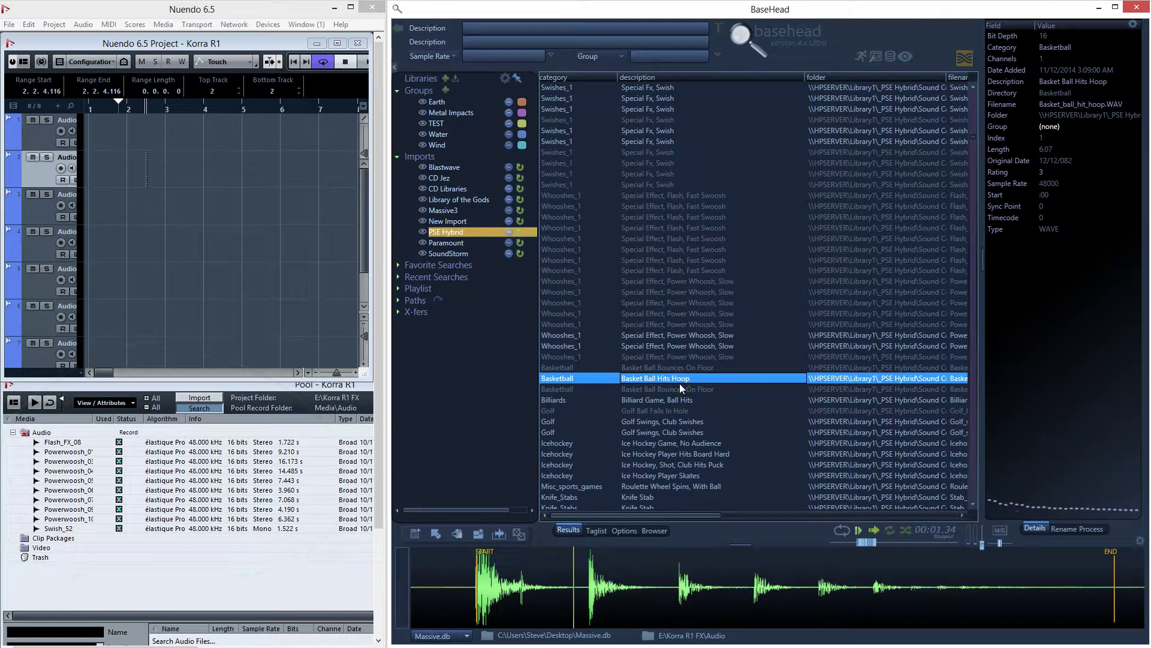
double_click(679, 383)
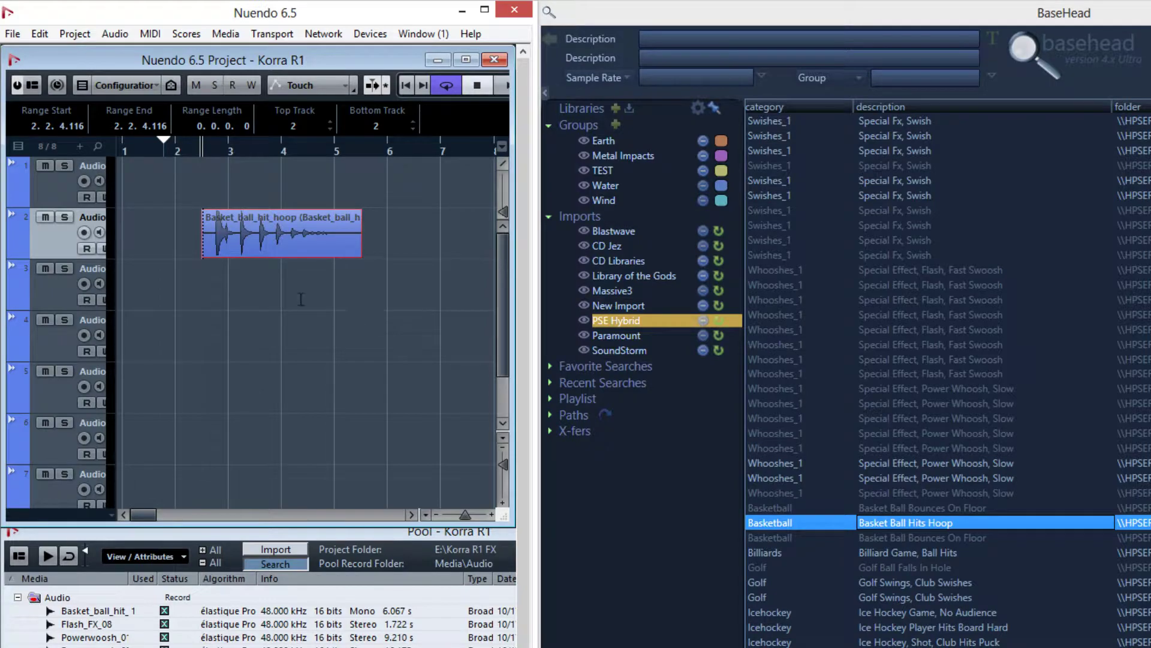
- Spot a flash swoosh onto track 3 at bar 4
click(295, 287)
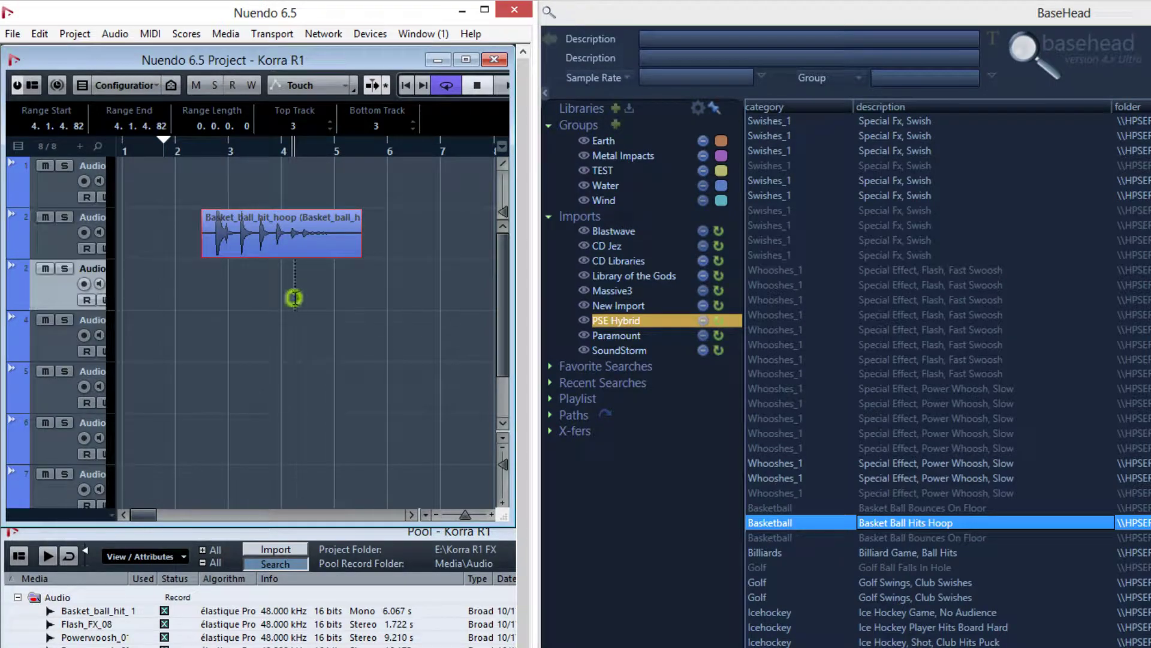
click(924, 328)
double_click(927, 340)
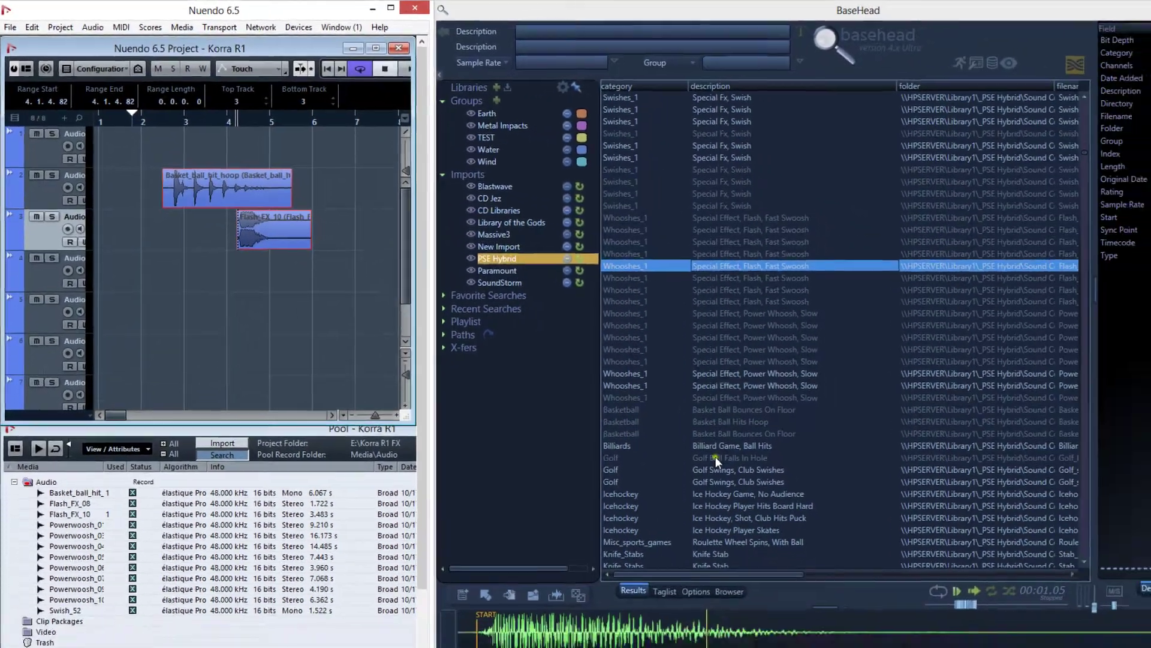
- Spot a marked portion of Golf Ball Falls In Hole onto track 4
click(887, 567)
drag(607, 592, 868, 592)
double_click(869, 581)
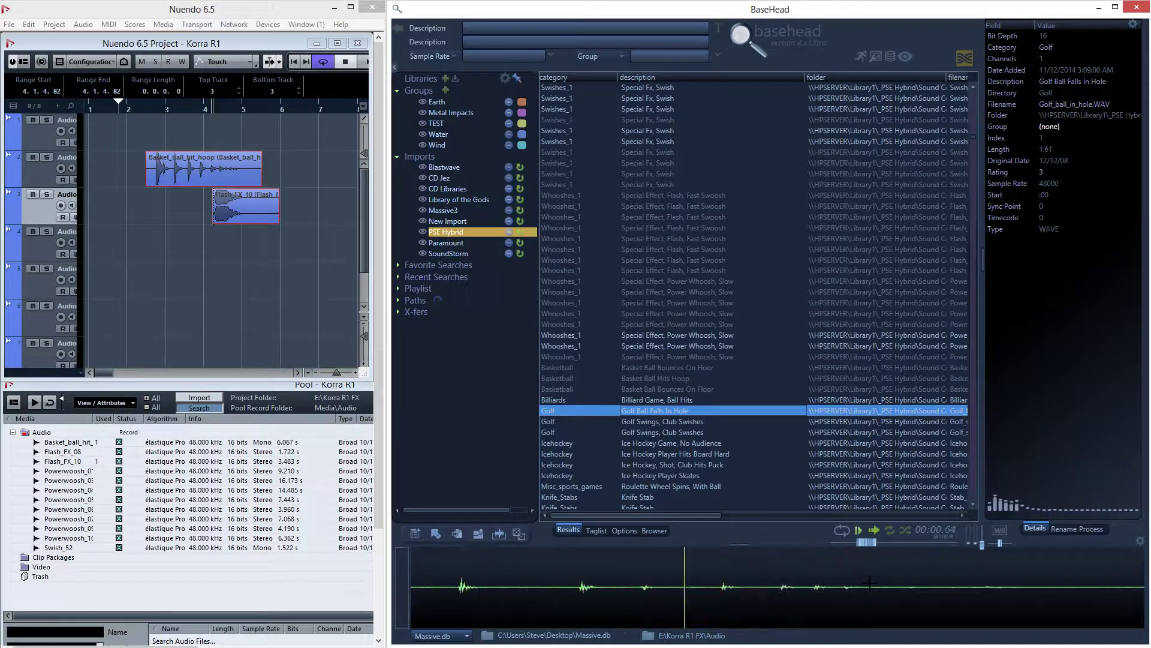
click(262, 235)
click(771, 11)
key(Return)
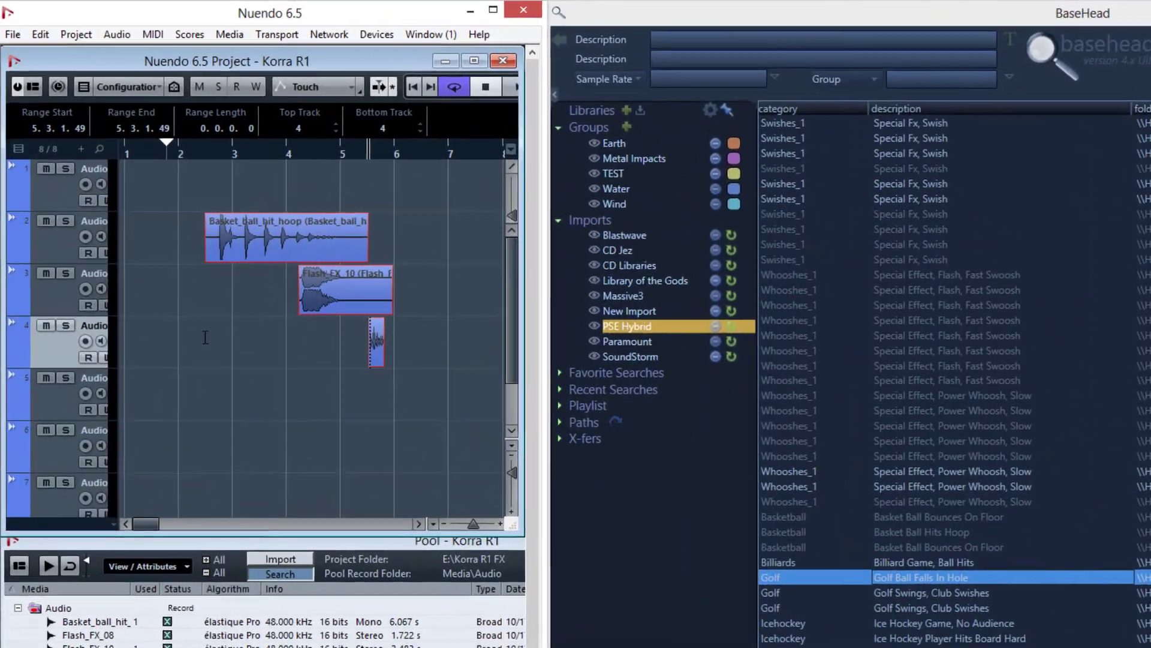
- Spot four slow power whooshes onto consecutive tracks starting near bar 2
click(189, 310)
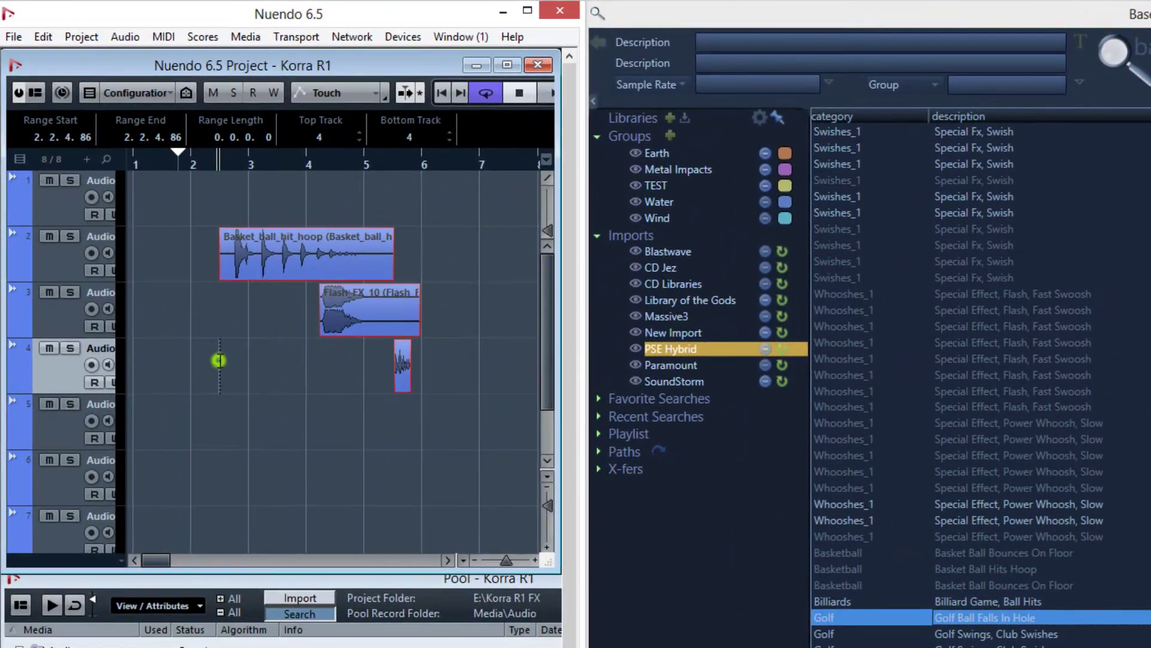
click(988, 476)
shift+click(981, 528)
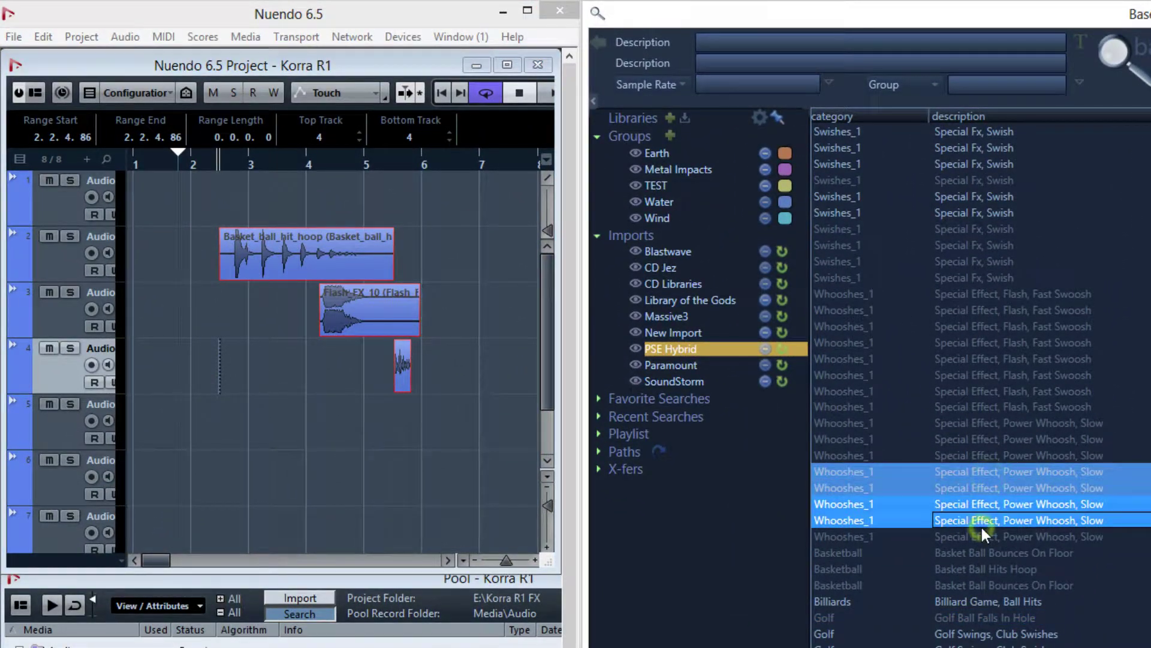
key(Return)
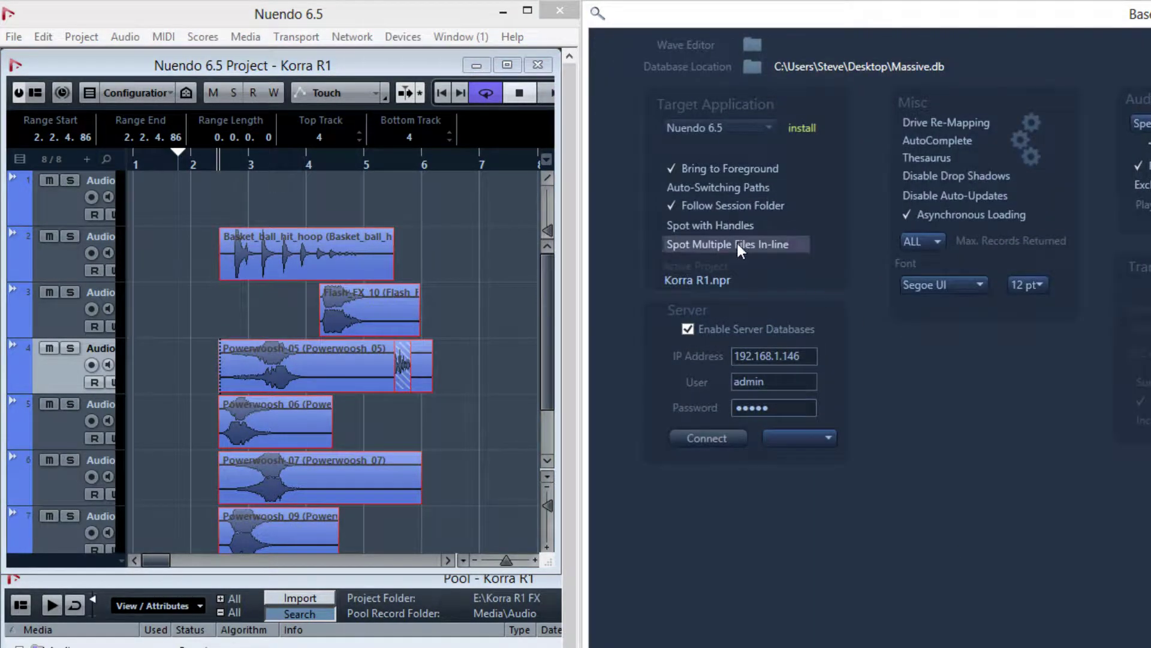
- Check Spot Multiple Files In-line, then spot six Whooshes_1 swooshes end to end on track 1
click(736, 243)
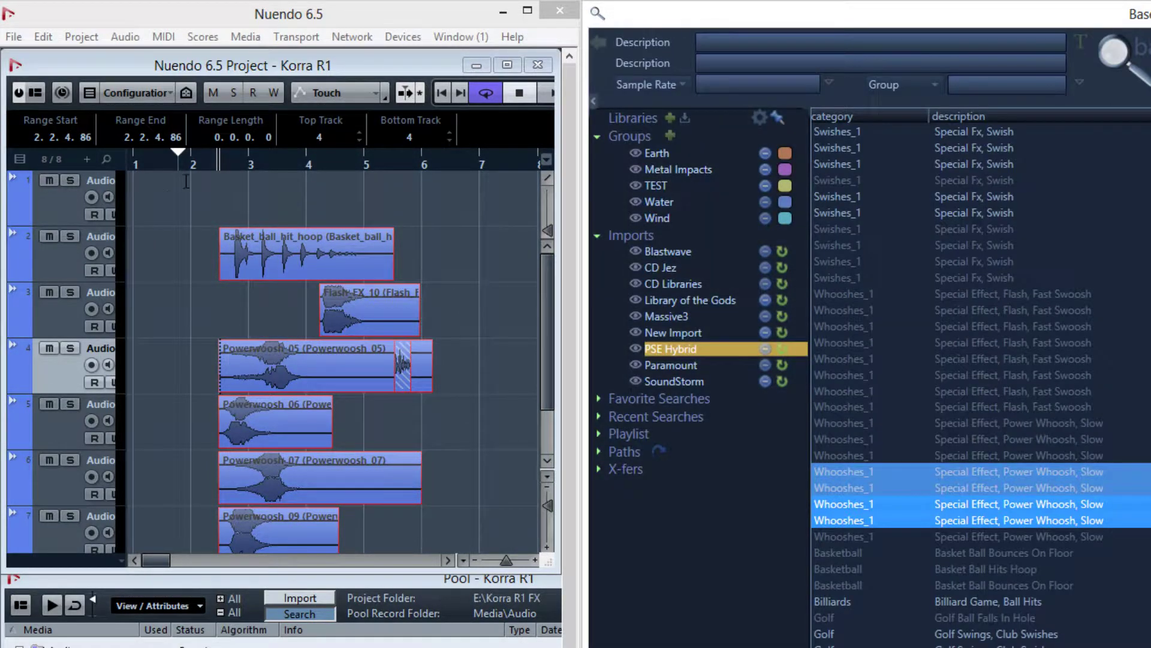
click(165, 196)
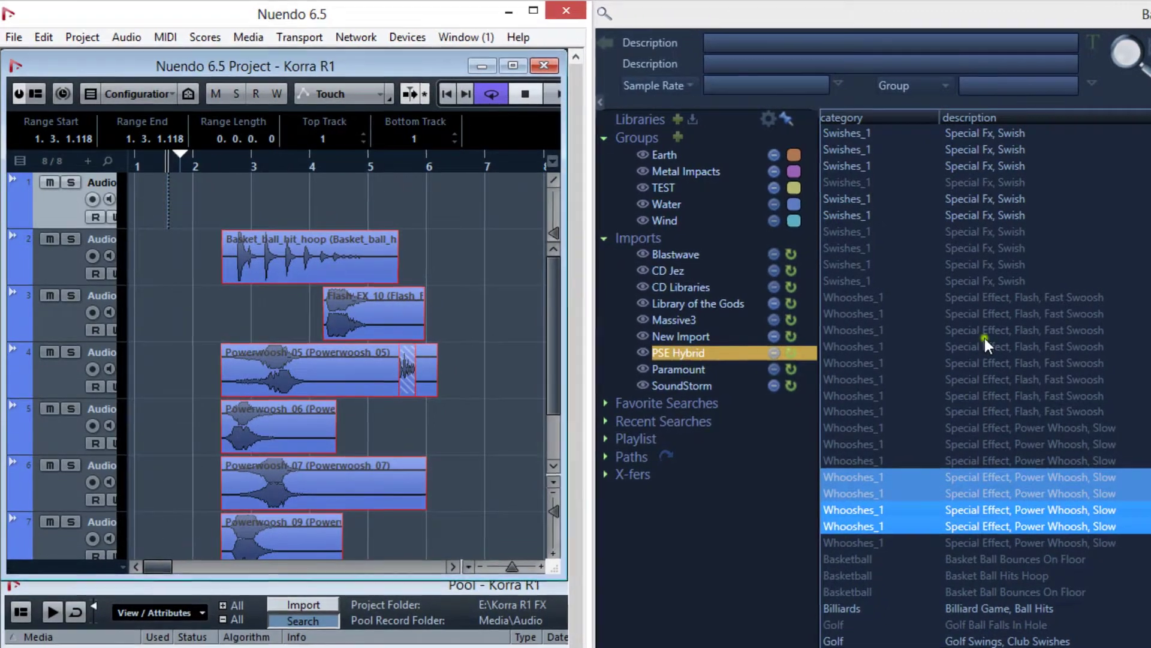
click(981, 341)
shift+click(978, 427)
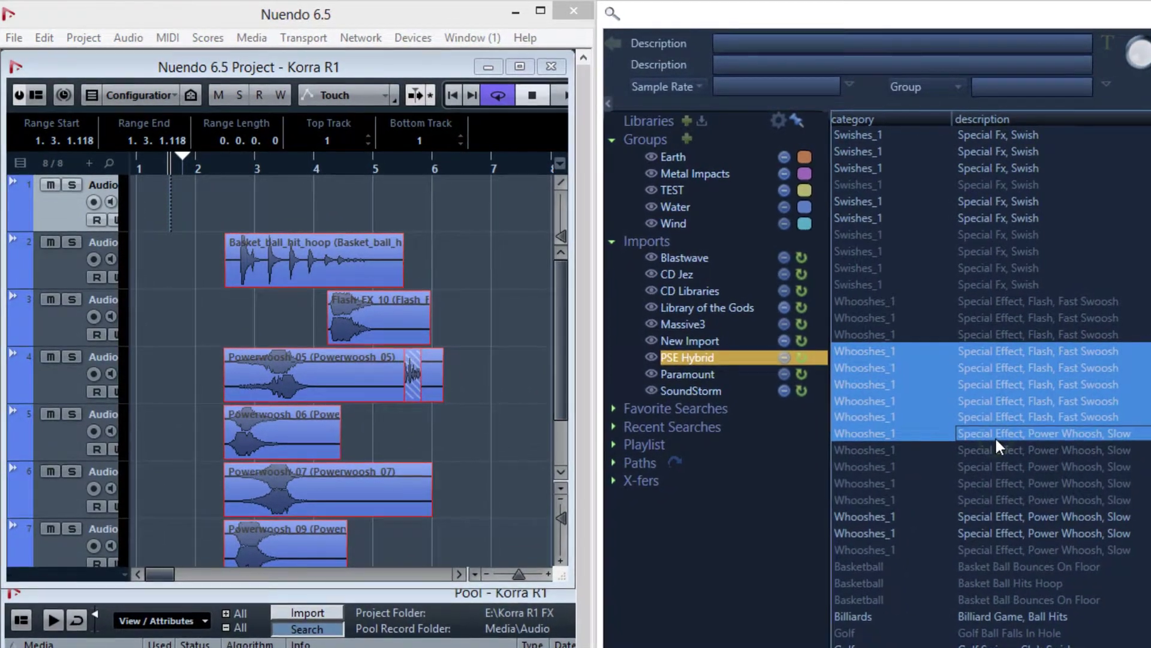
key(Return)
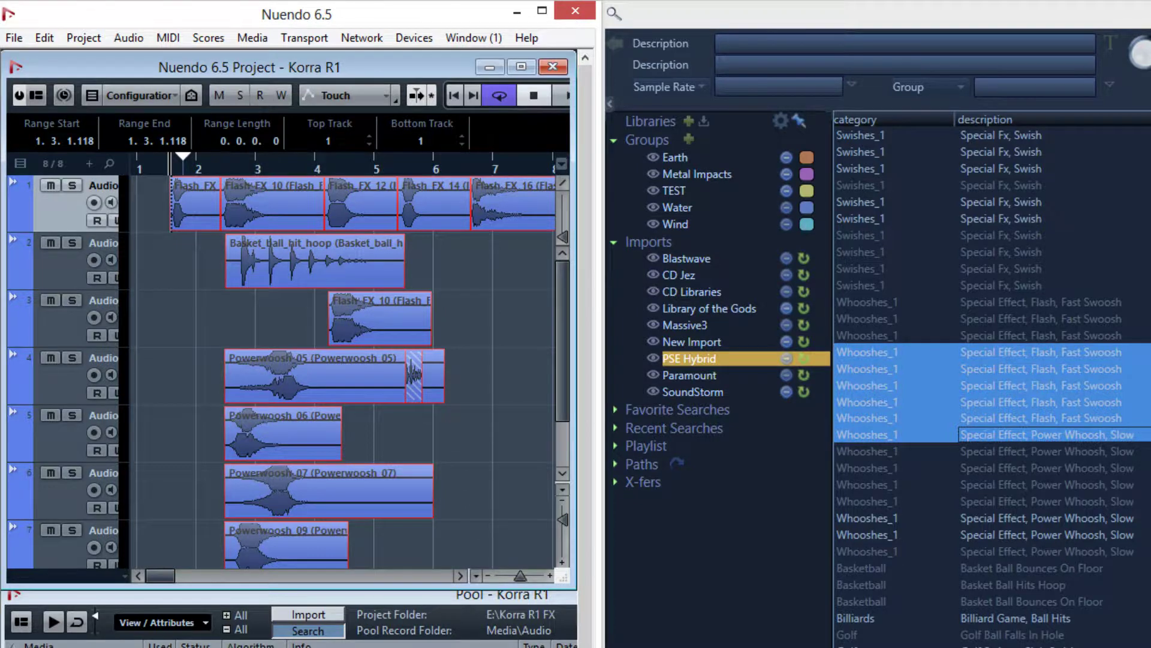
- Turn on Spot with Handles in BaseHead settings and accept the warning
click(780, 121)
click(738, 238)
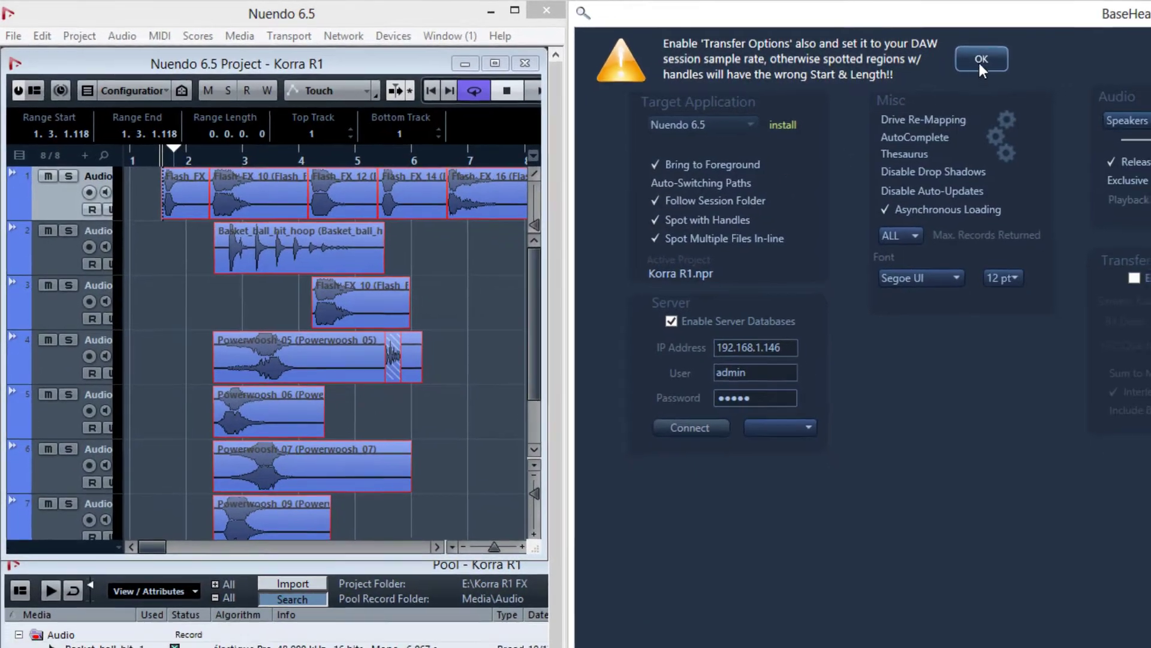
click(980, 63)
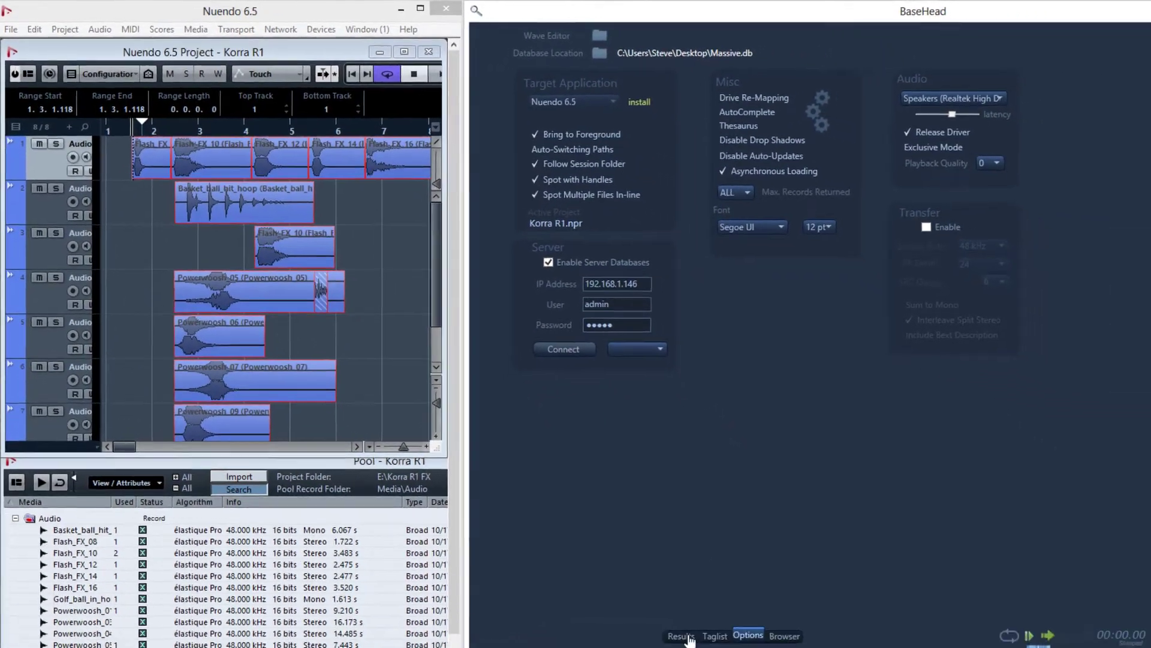
click(684, 635)
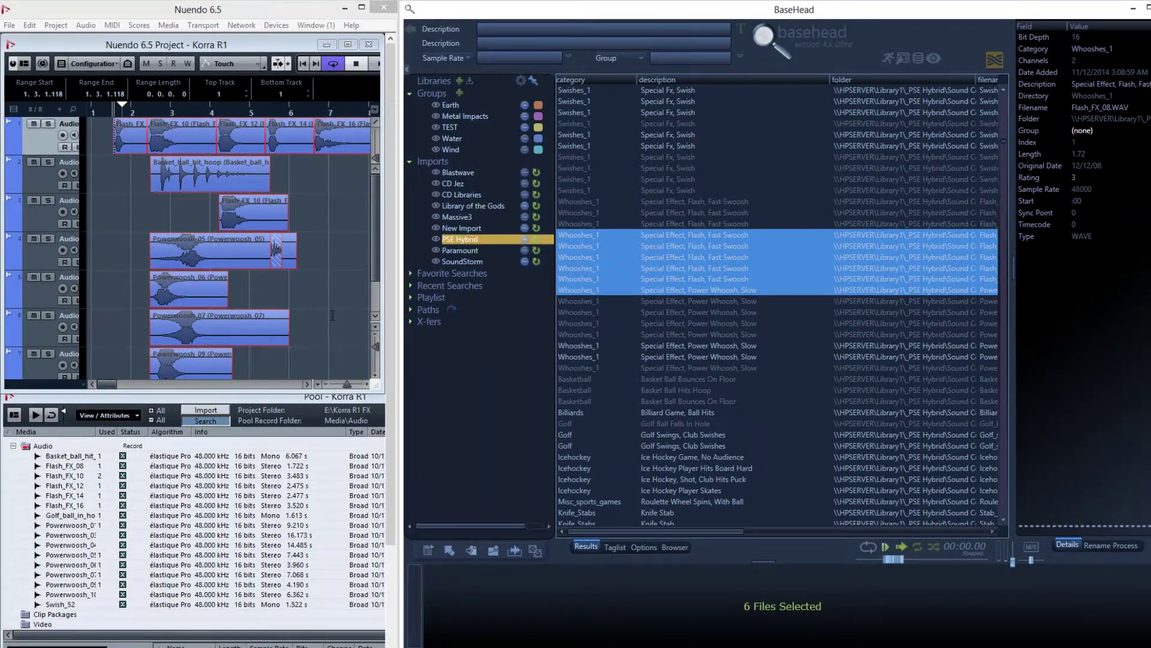
- Spot a single bounce from Basket Ball Bounces On Floor onto track 5
click(318, 293)
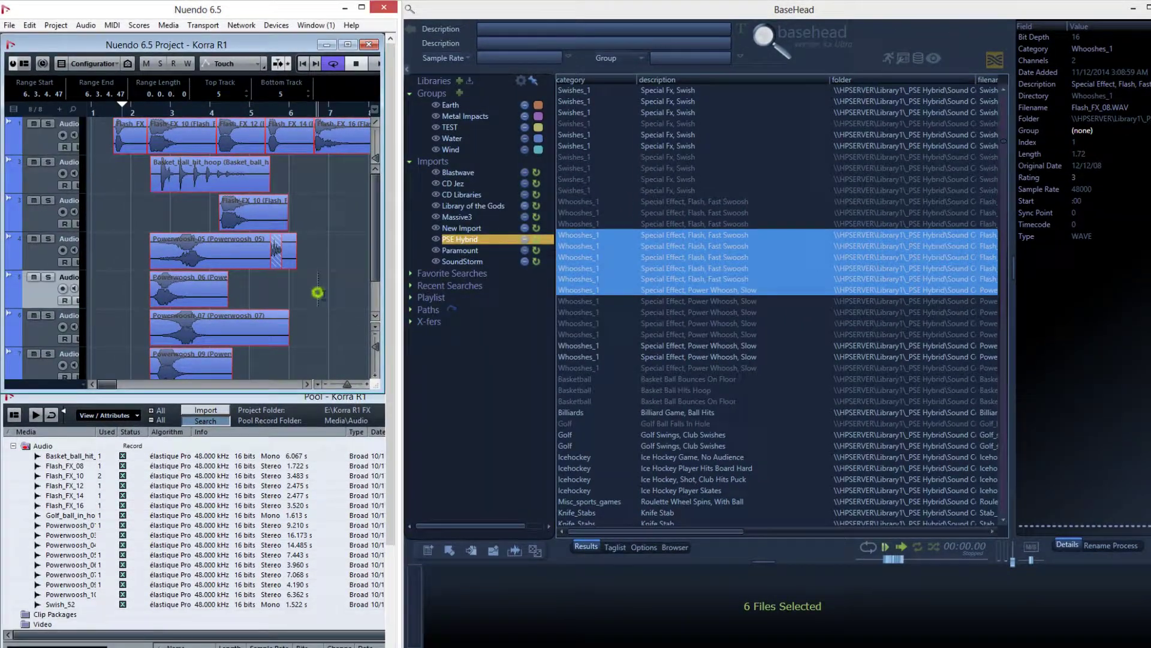
click(649, 398)
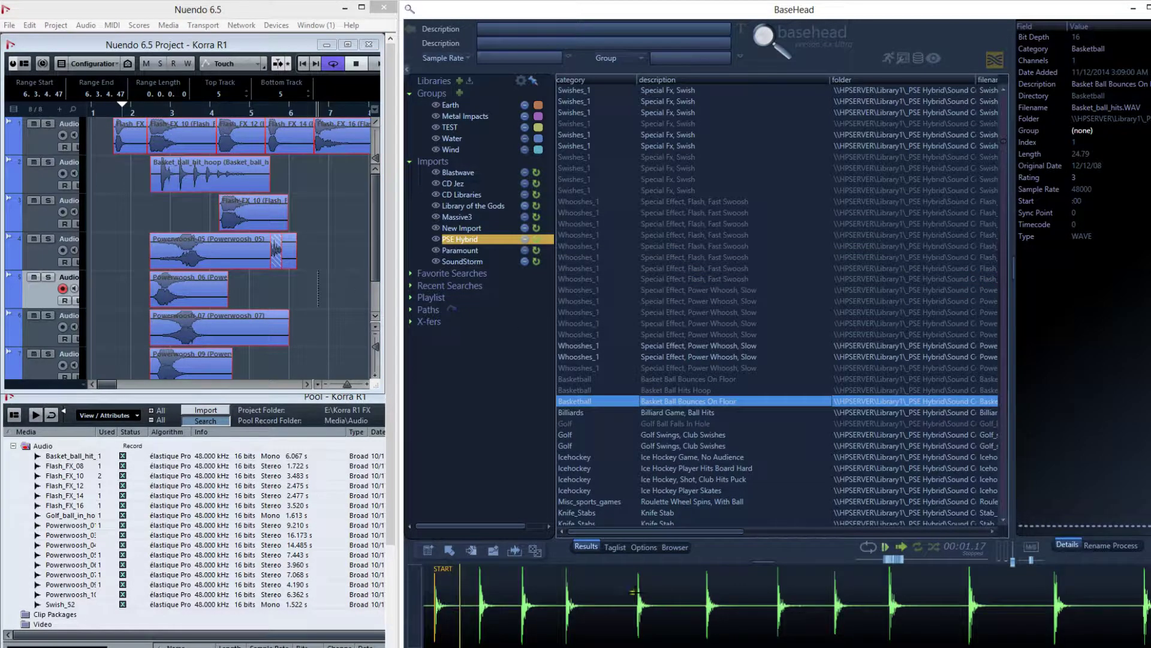
drag(707, 595, 334, 296)
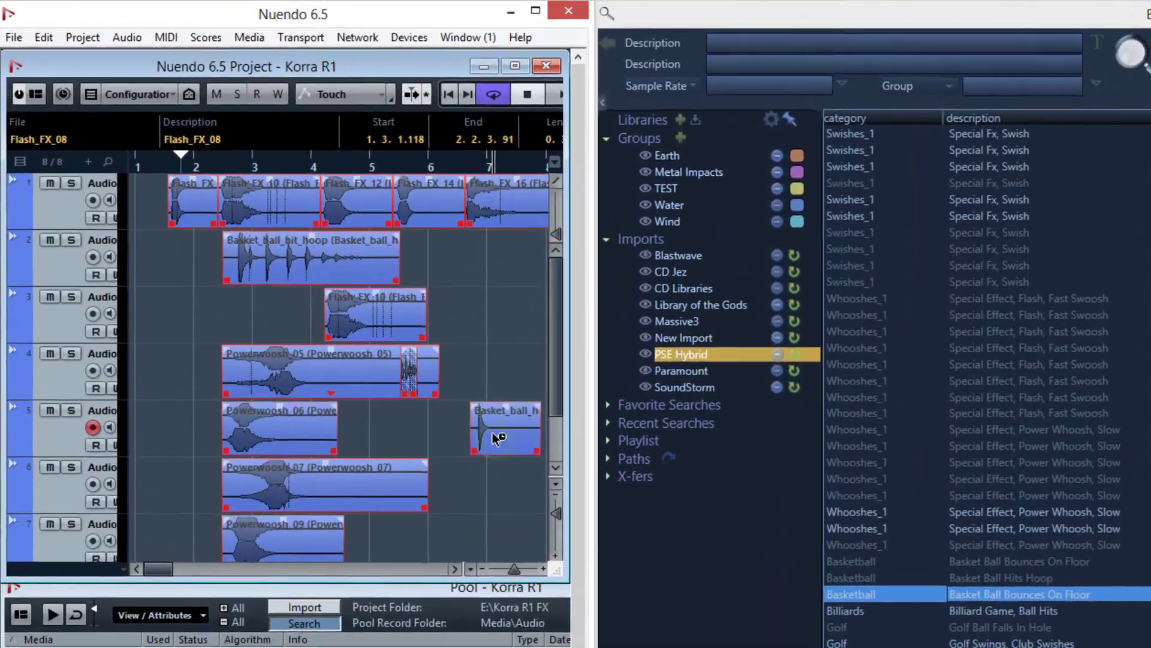
- Move the bounce clip a bar earlier and extend its edges out to bars 3 and 11
click(413, 415)
drag(476, 450, 413, 451)
drag(465, 509, 301, 509)
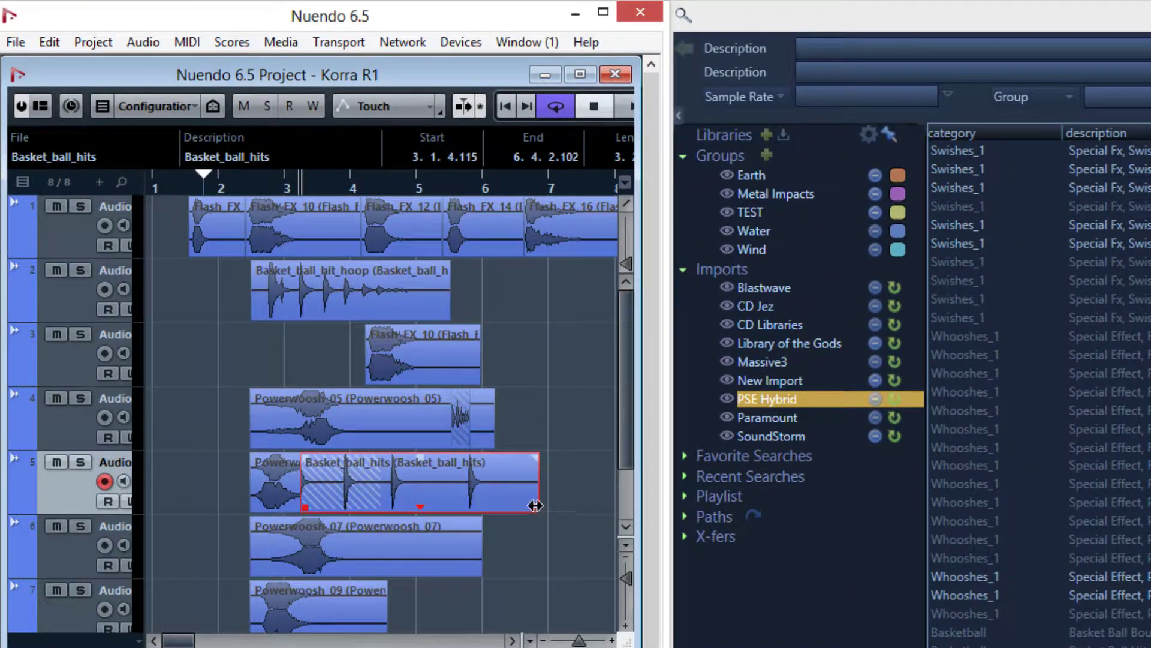
drag(534, 506, 606, 509)
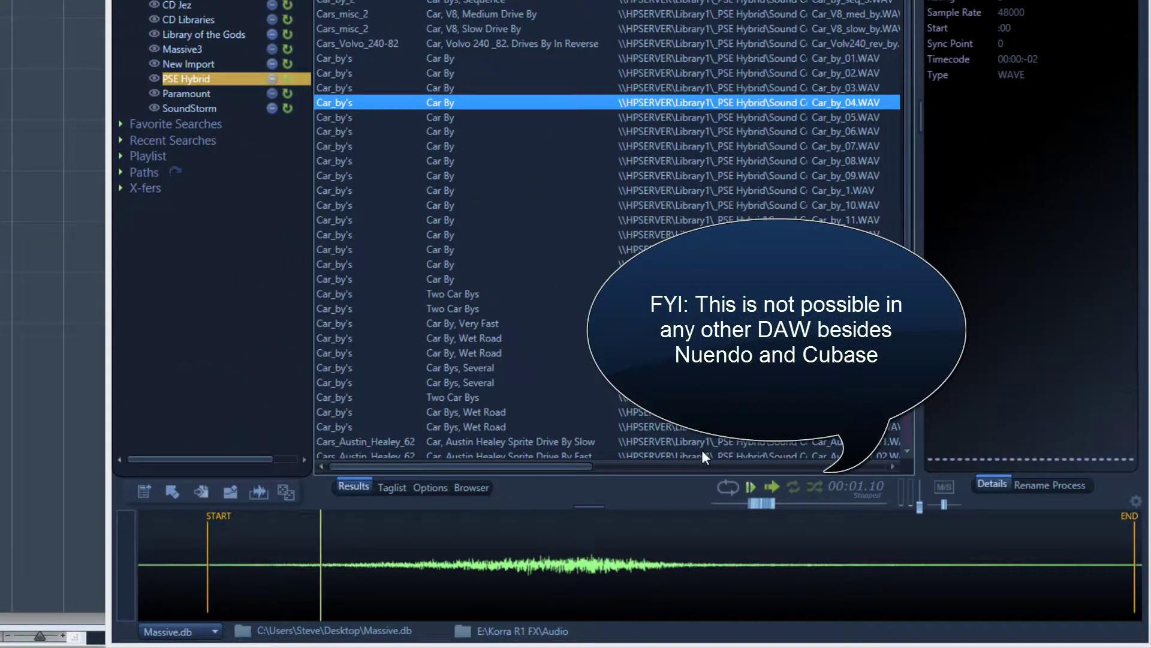
- Place sync points at the loudest moments of Car_by_05 through Car_by_07
click(442, 117)
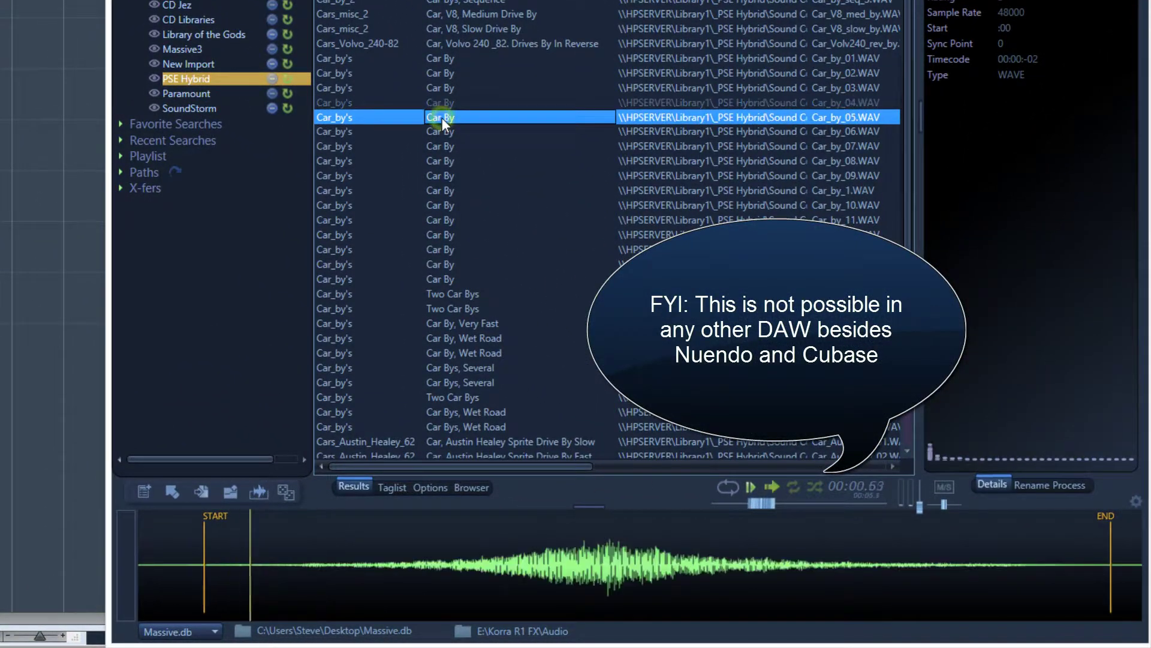
click(599, 547)
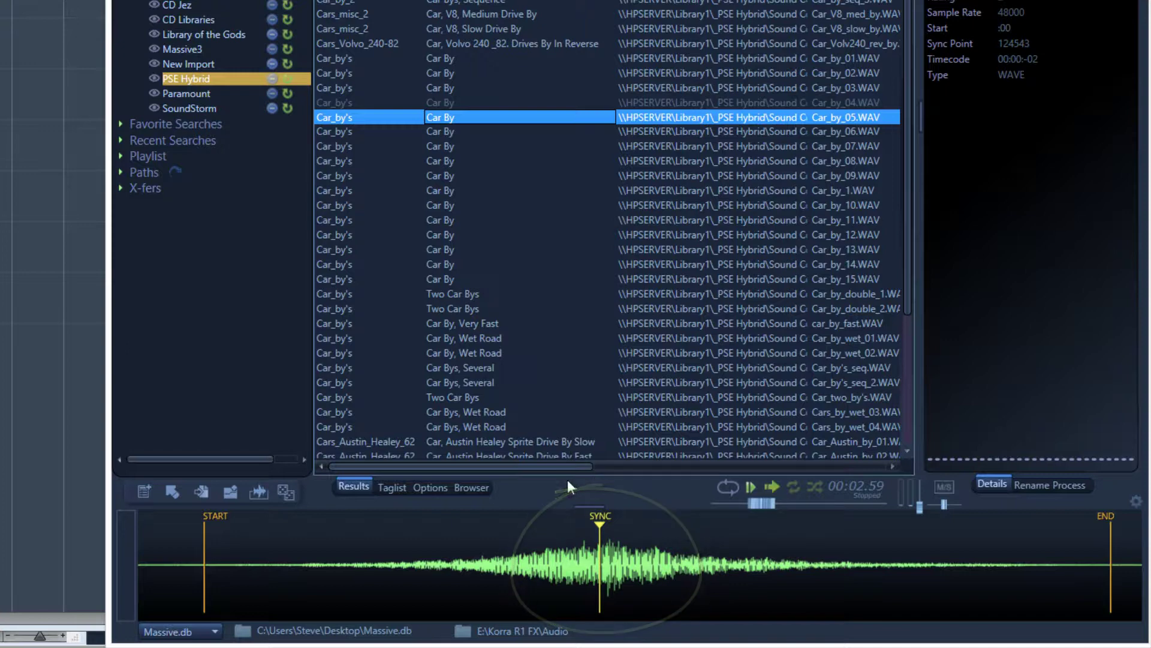
click(468, 131)
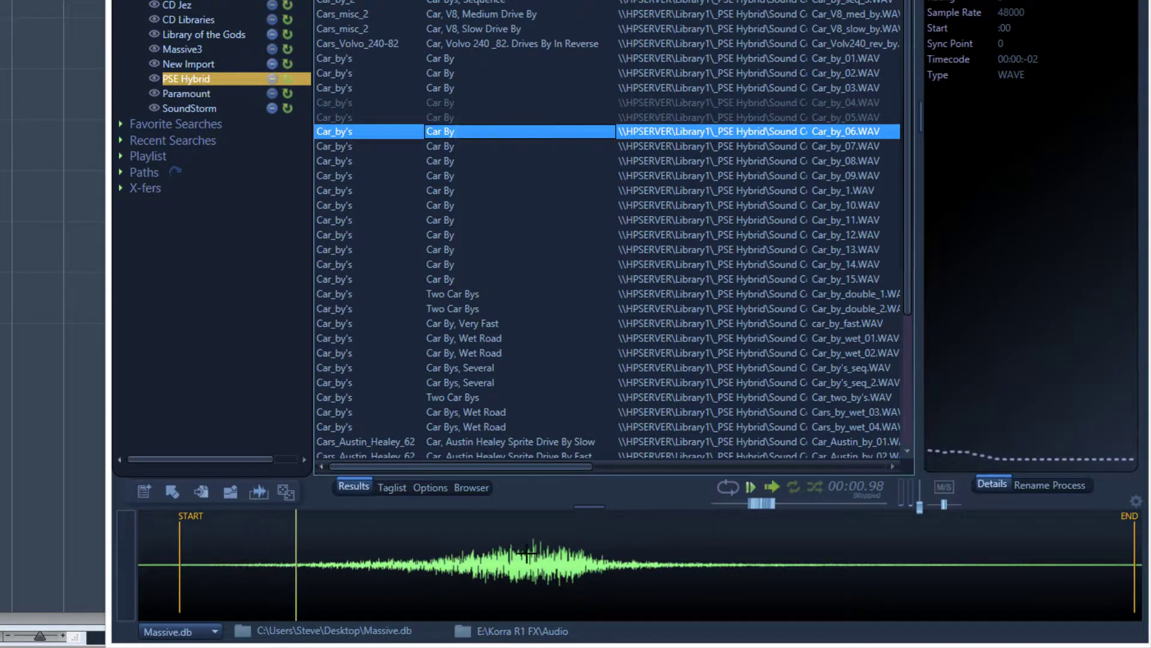
click(465, 147)
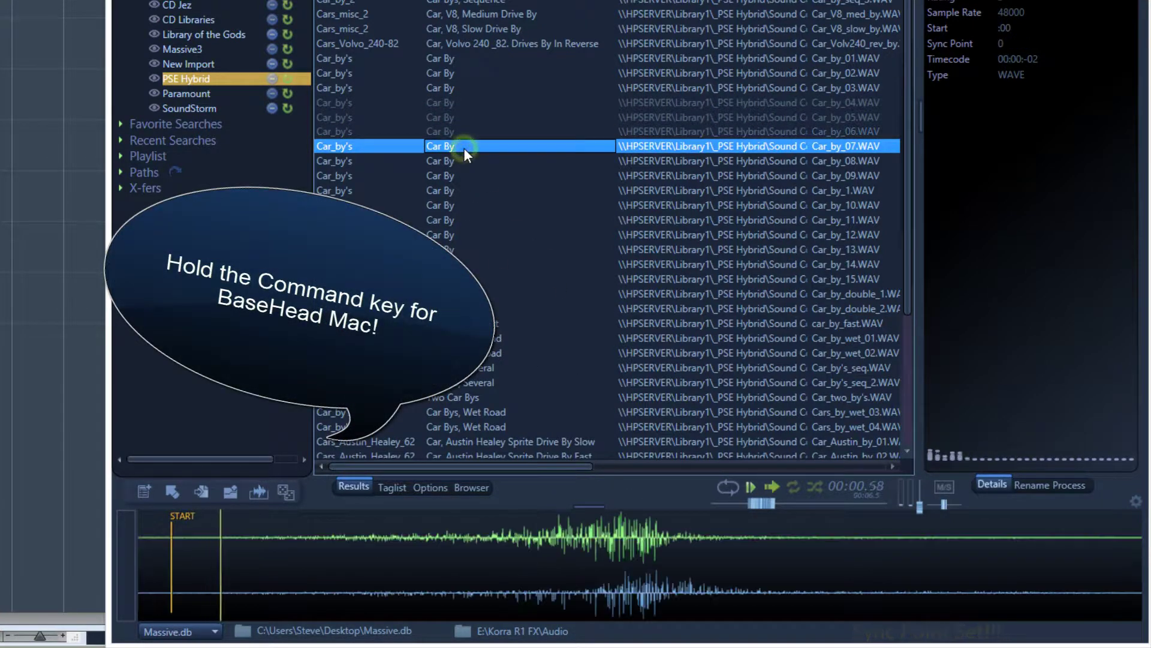
ctrl+click(625, 543)
- Review the sync points by reselecting Car_by_05, Car_by_06 and Car_by_07
click(453, 115)
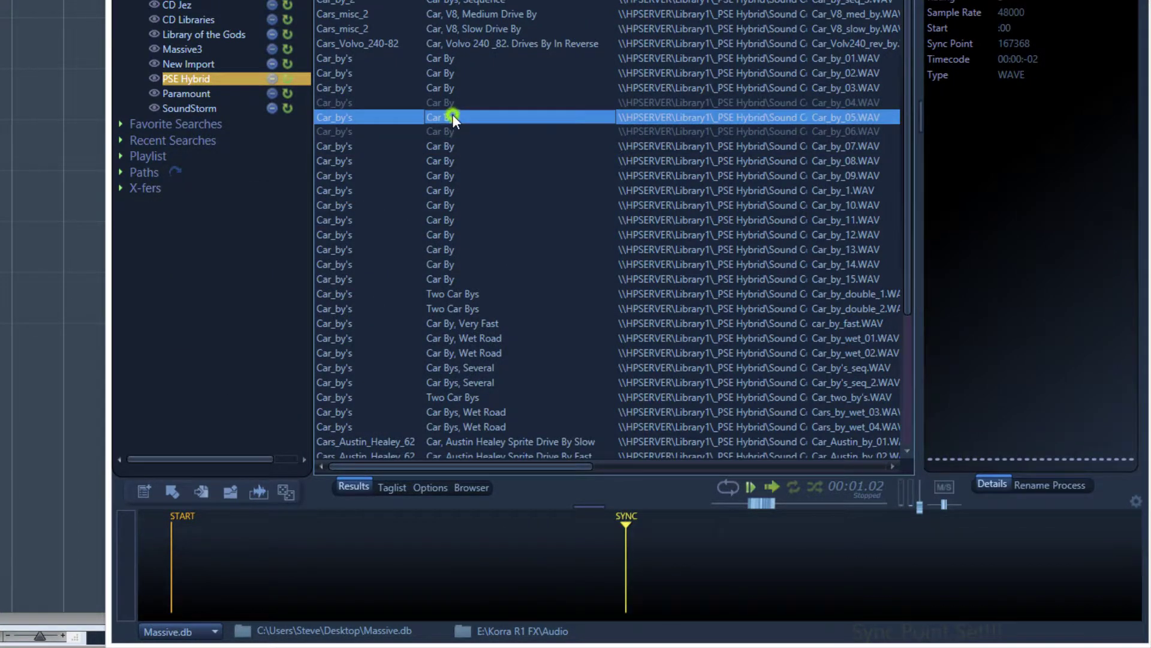
click(441, 131)
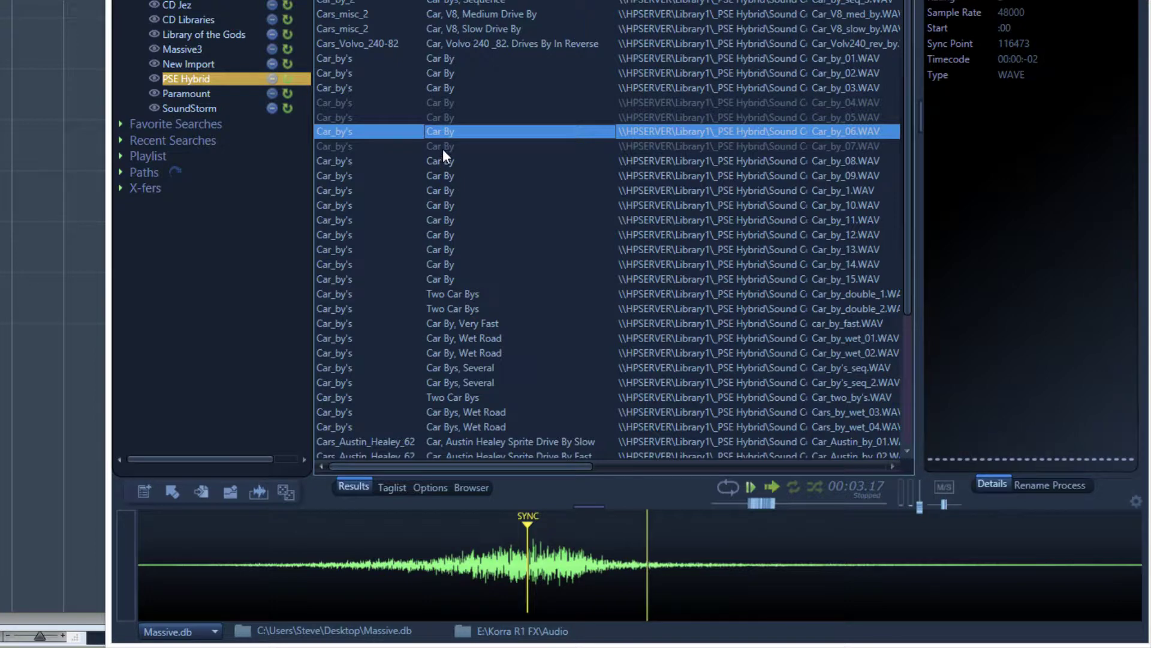
click(443, 149)
click(451, 118)
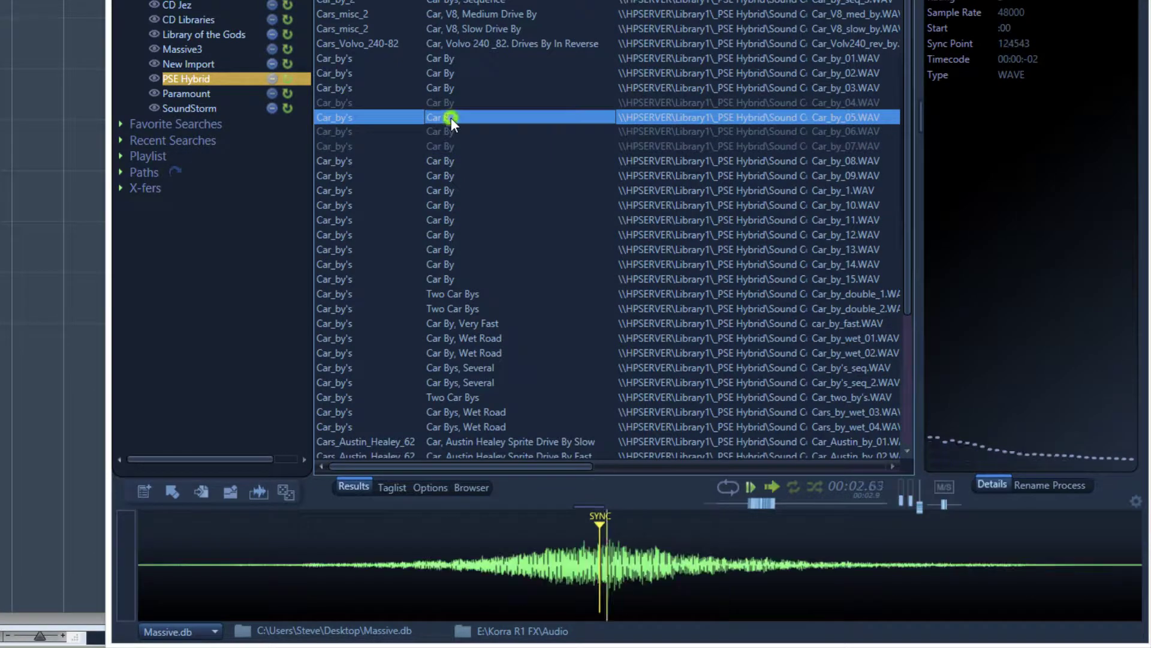
- Spot Car_by_05 on Nuendo track 2, shifted one bar later, and Car_by_06 on track 3 by its sync point
drag(136, 537, 41, 110)
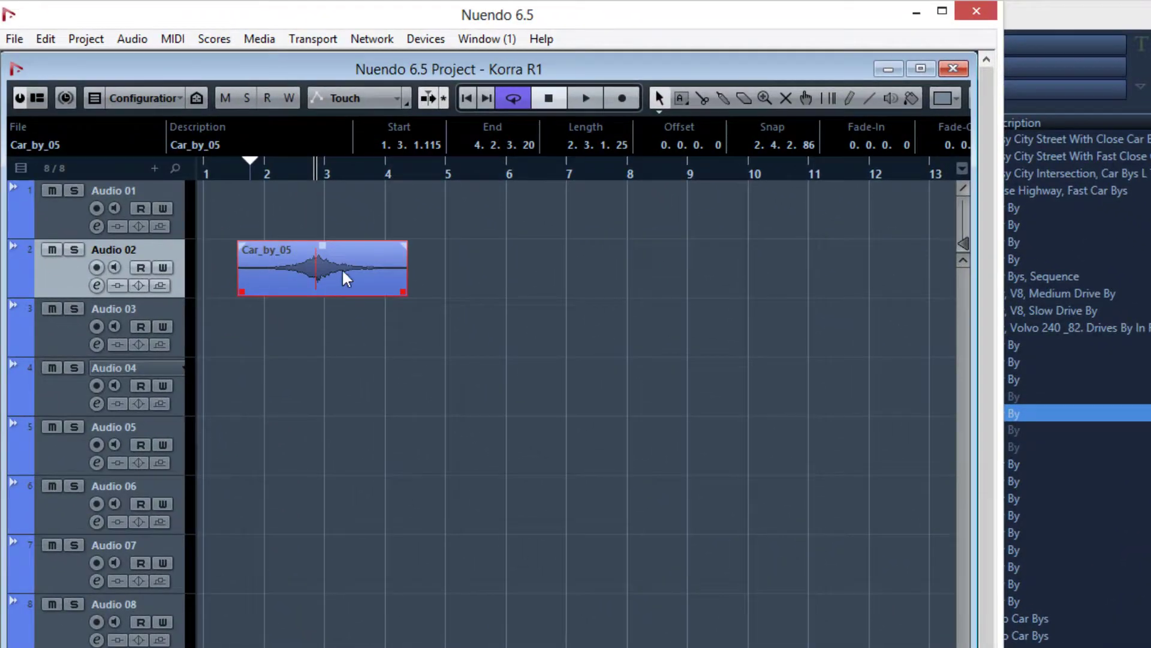
drag(345, 277, 403, 267)
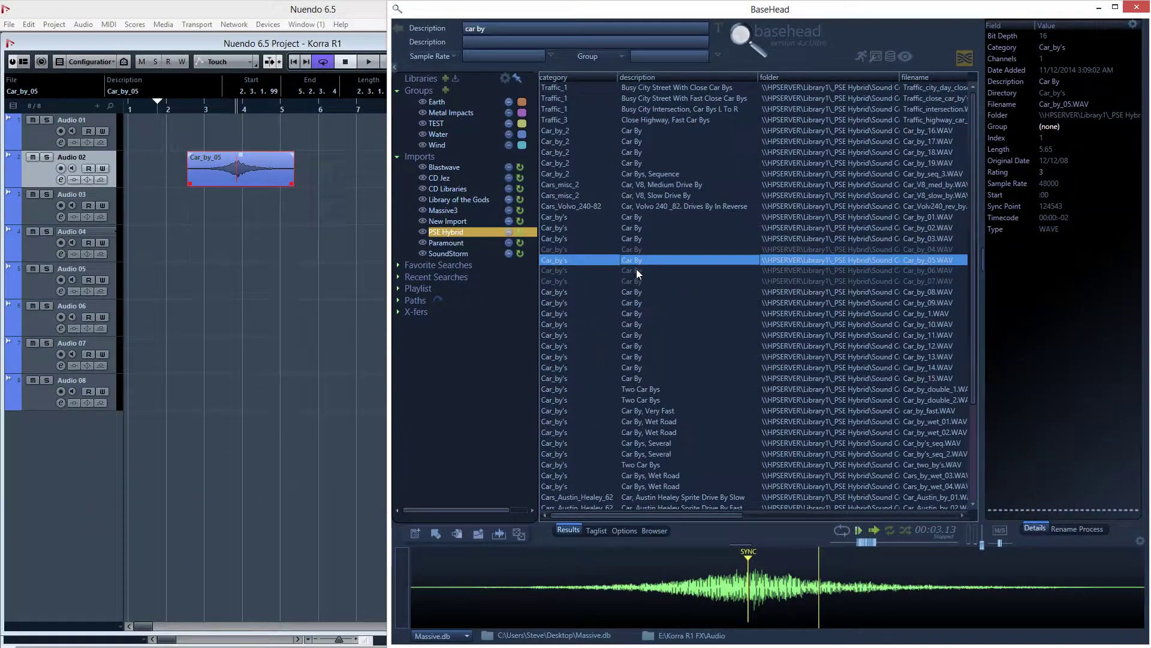
click(898, 380)
mouse_move(446, 535)
mouse_down()
mouse_move(345, 276)
mouse_move(299, 207)
mouse_up()
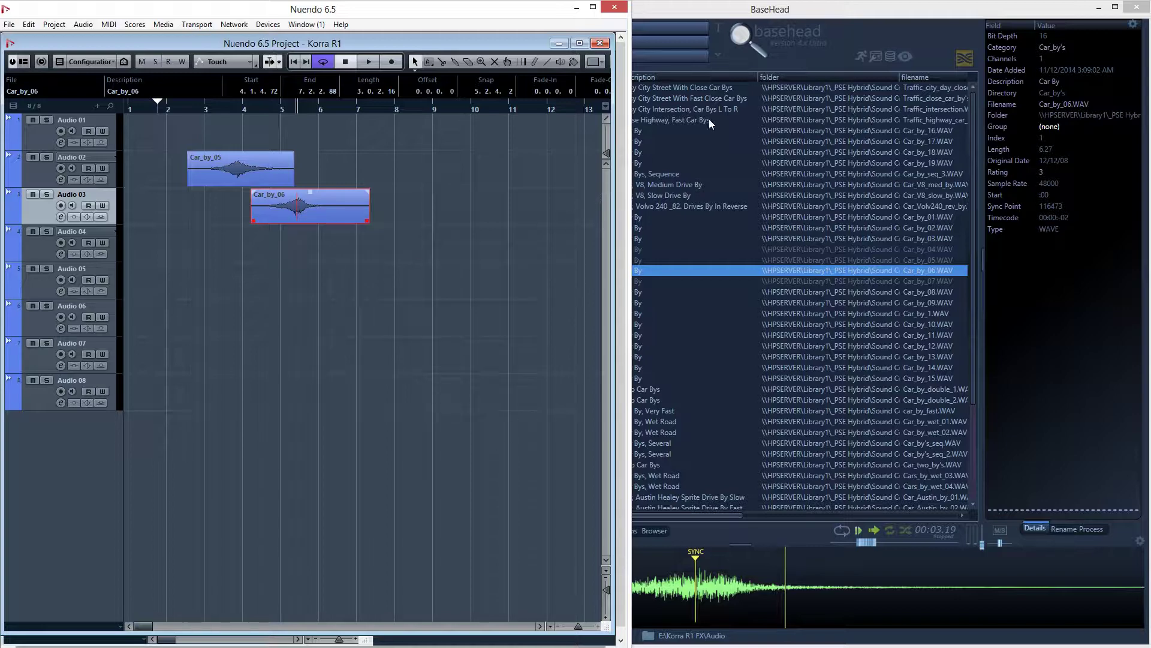
- Move Car_by_07's sync point earlier on its waveform, then delete that sync point
click(802, 60)
click(638, 279)
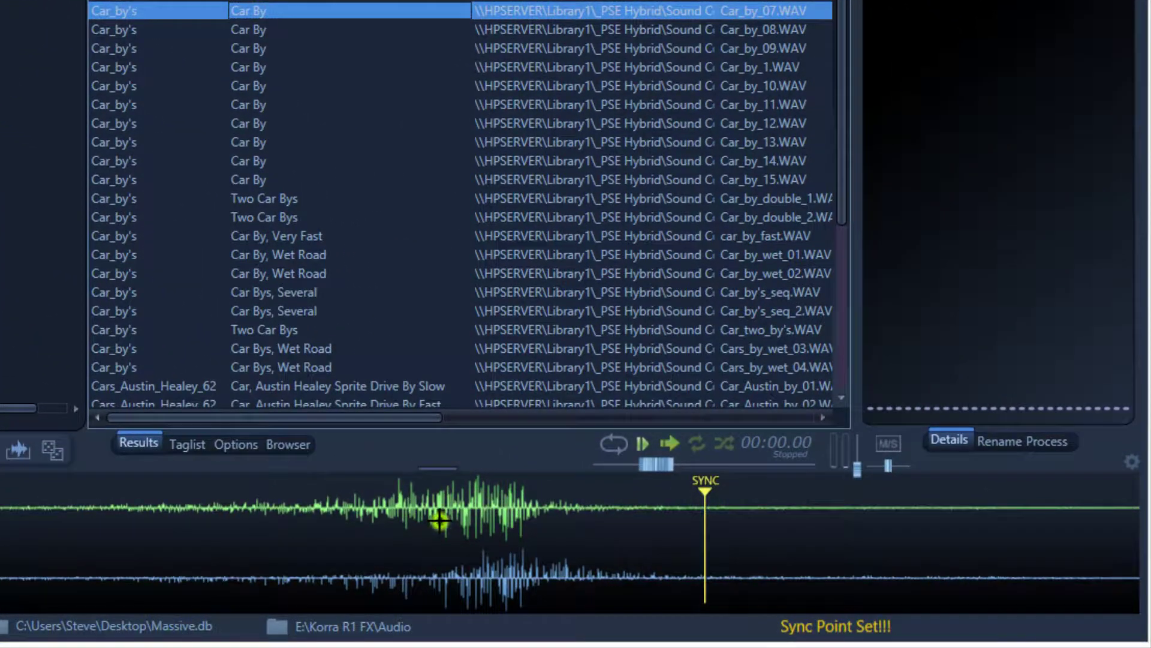
click(439, 520)
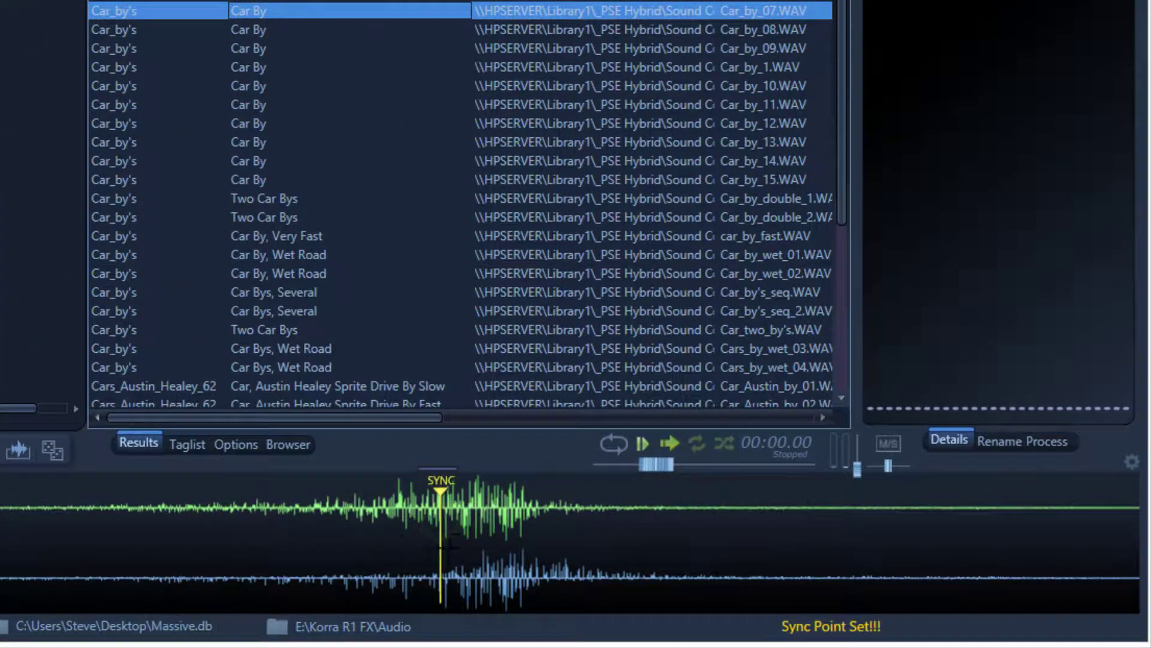
click(441, 492)
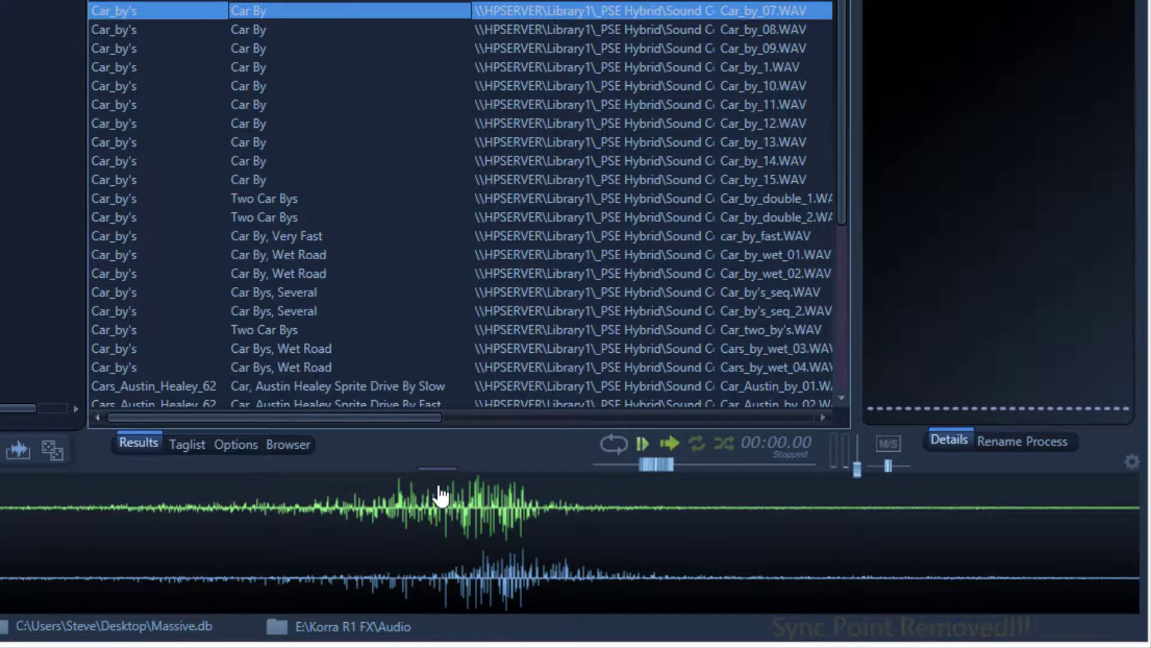